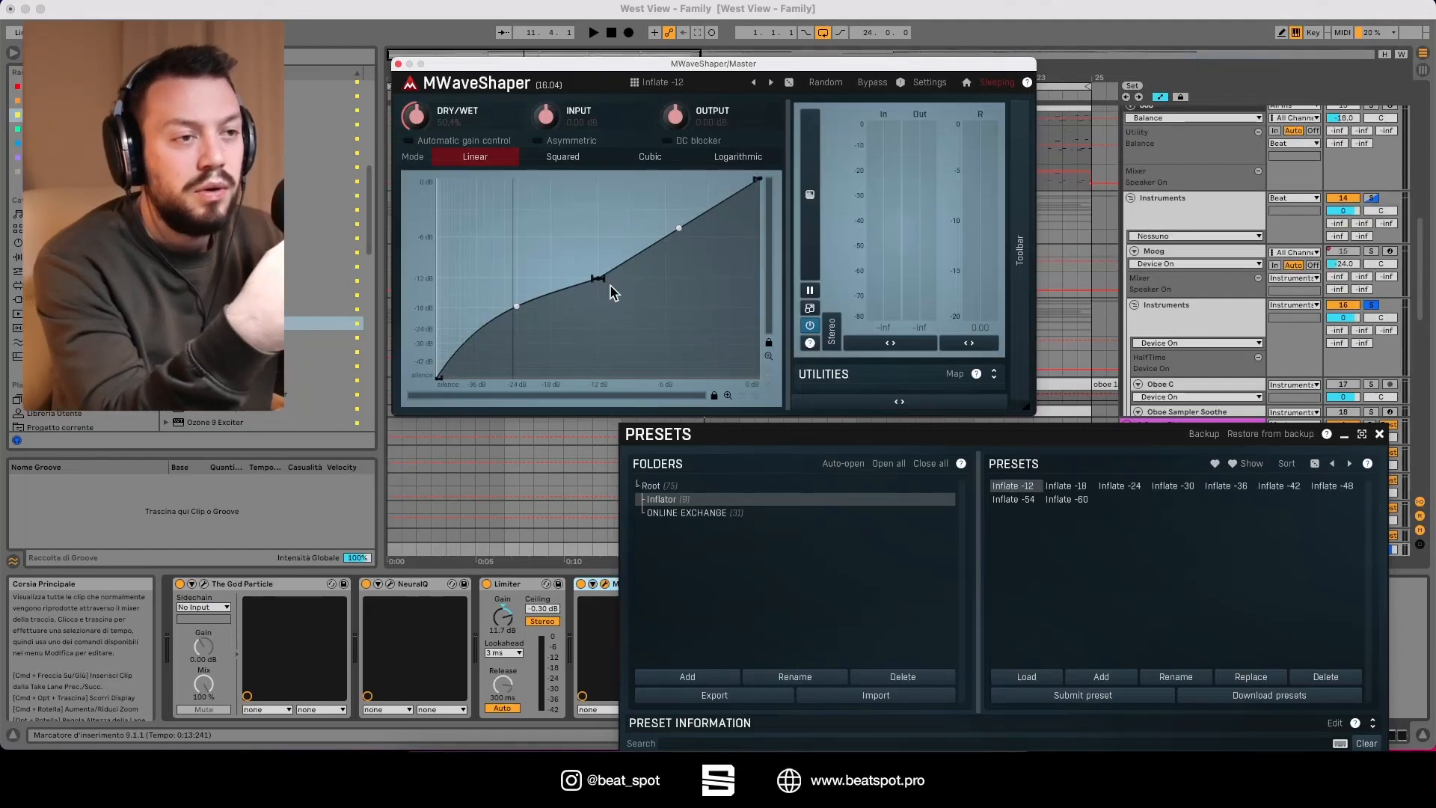
Step: Close the presets browser and reposition the MWaveShaper window lower over the arrangement
left_click(678, 593)
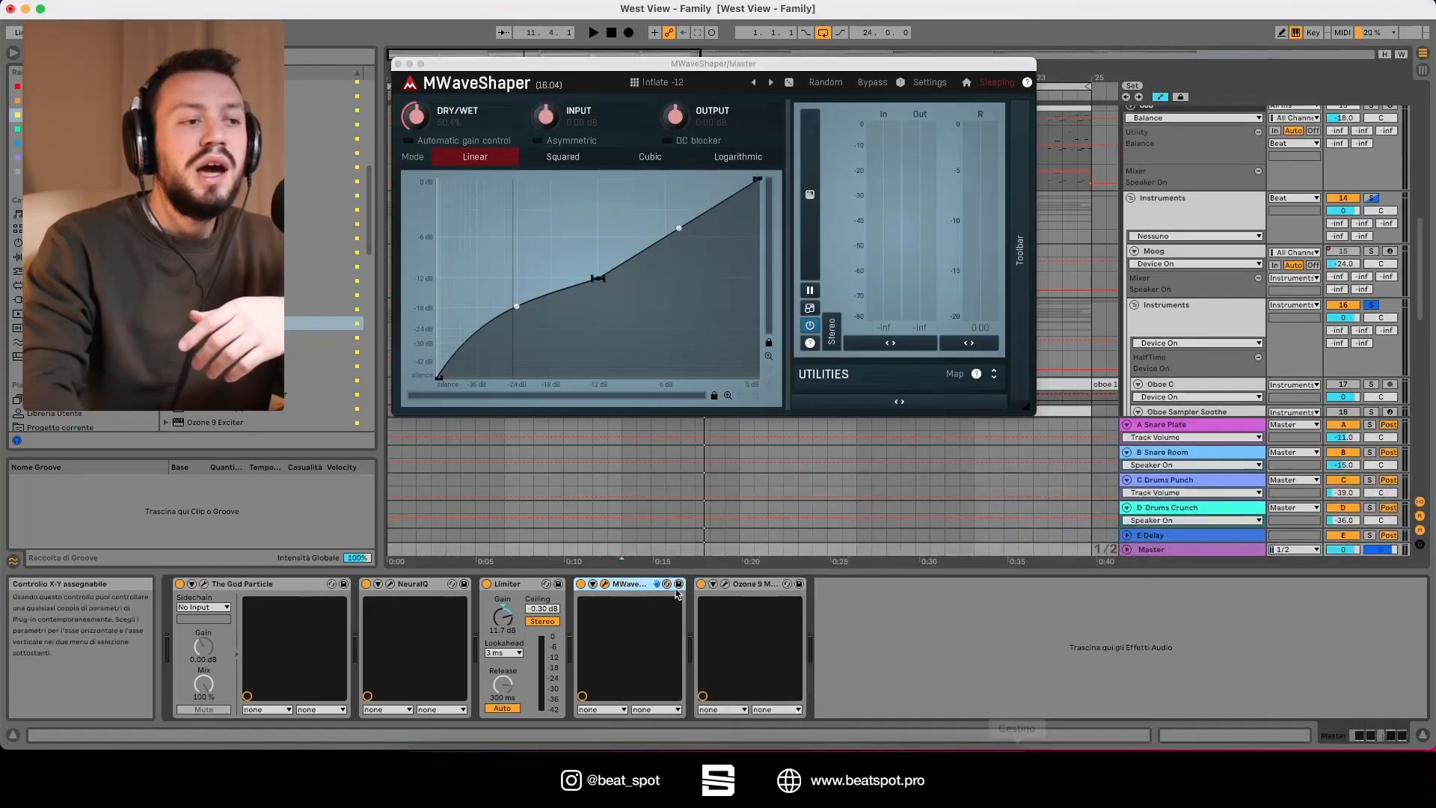
left_click_drag(625, 63, 629, 93)
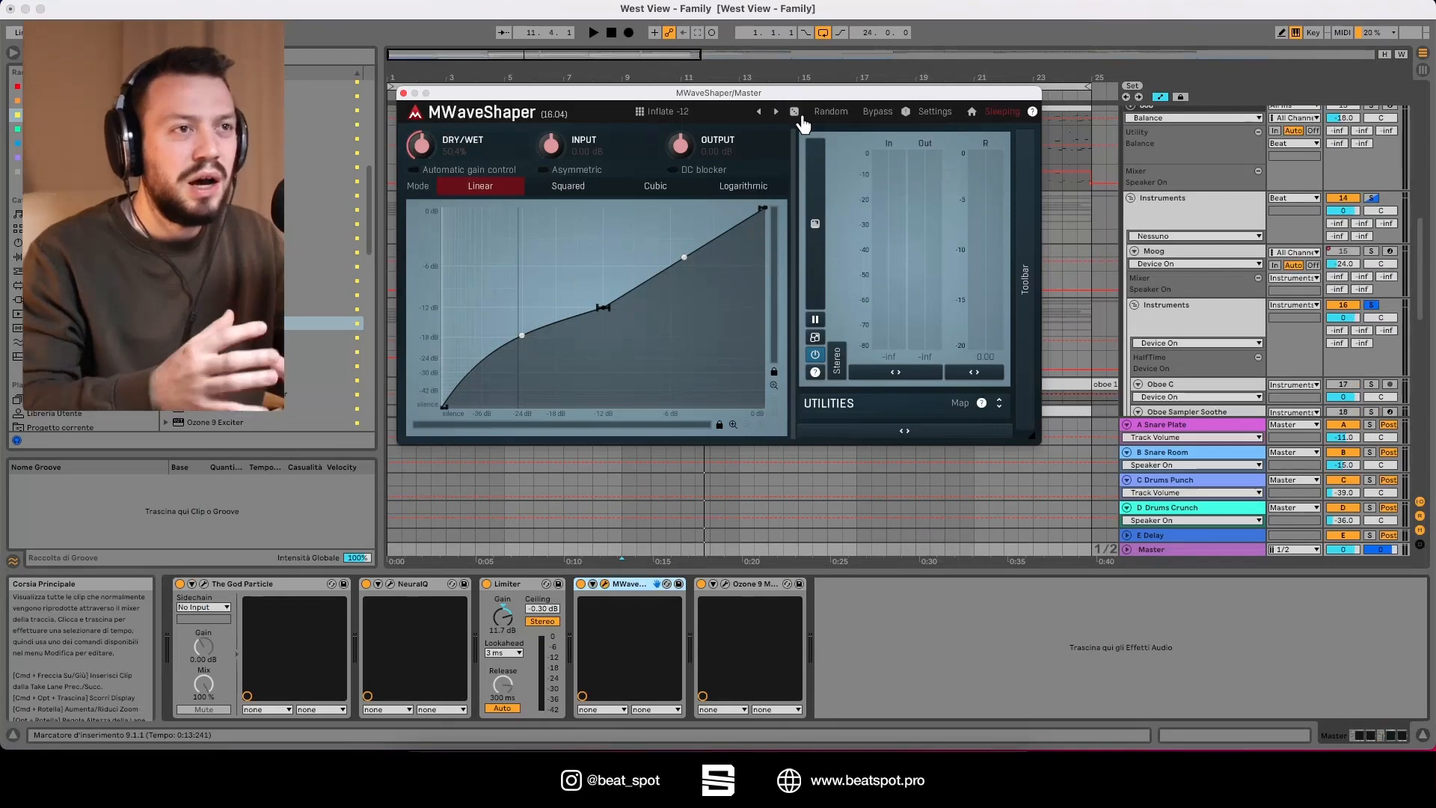
left_click_drag(597, 93, 630, 130)
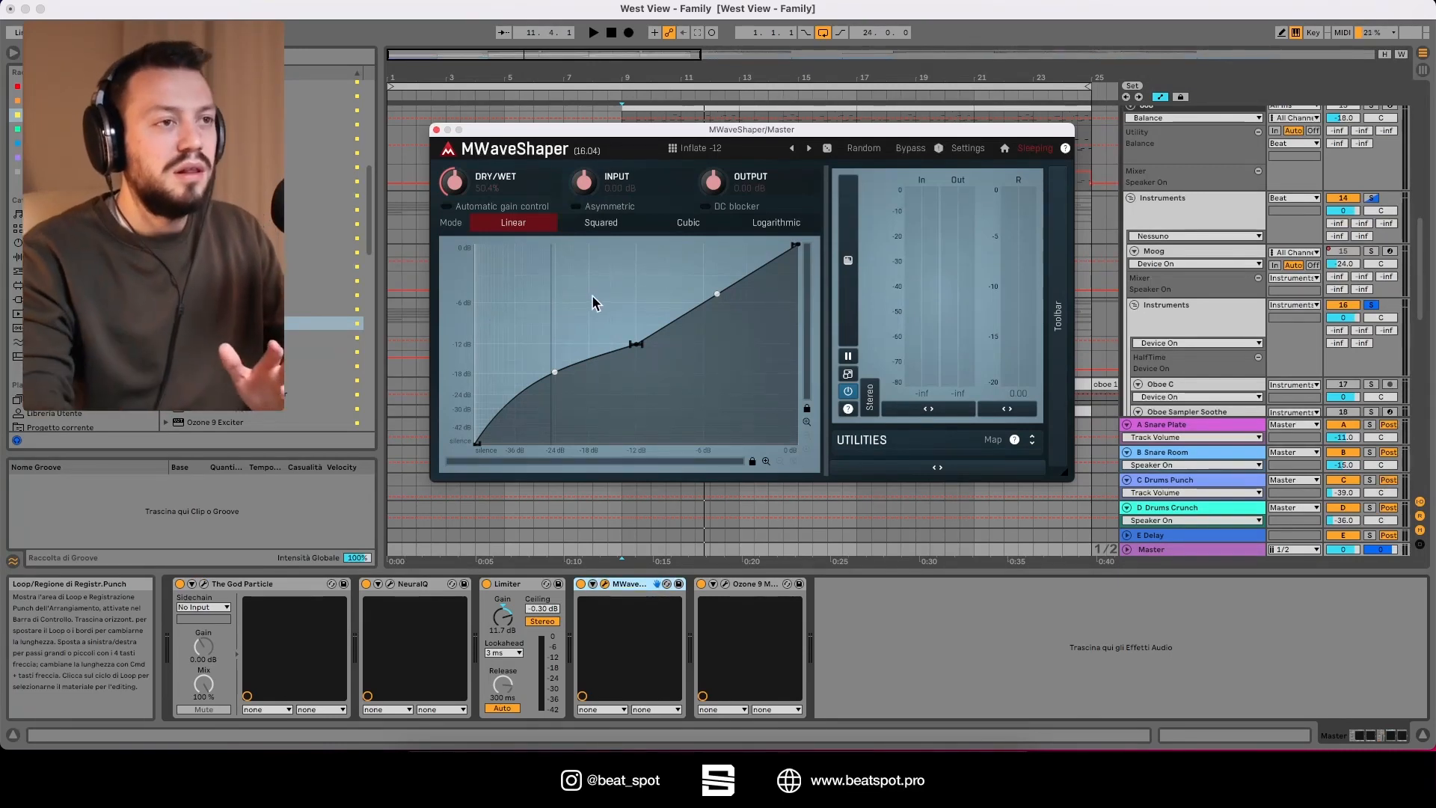
left_click(634, 339)
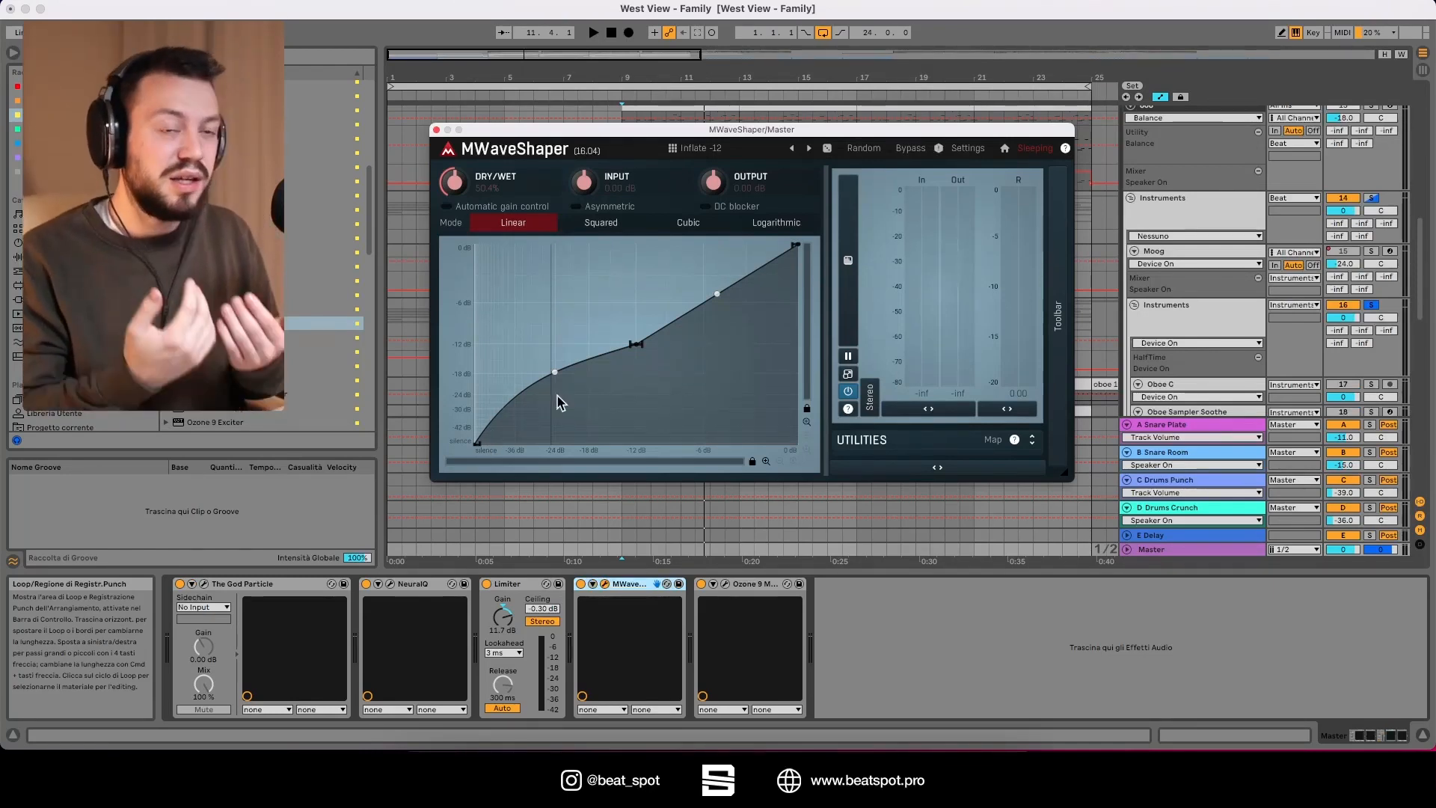
Step: Unsolo the Instruments group and play the full mix through MWaveShaper's Inflate -12 preset
left_click(1371, 305)
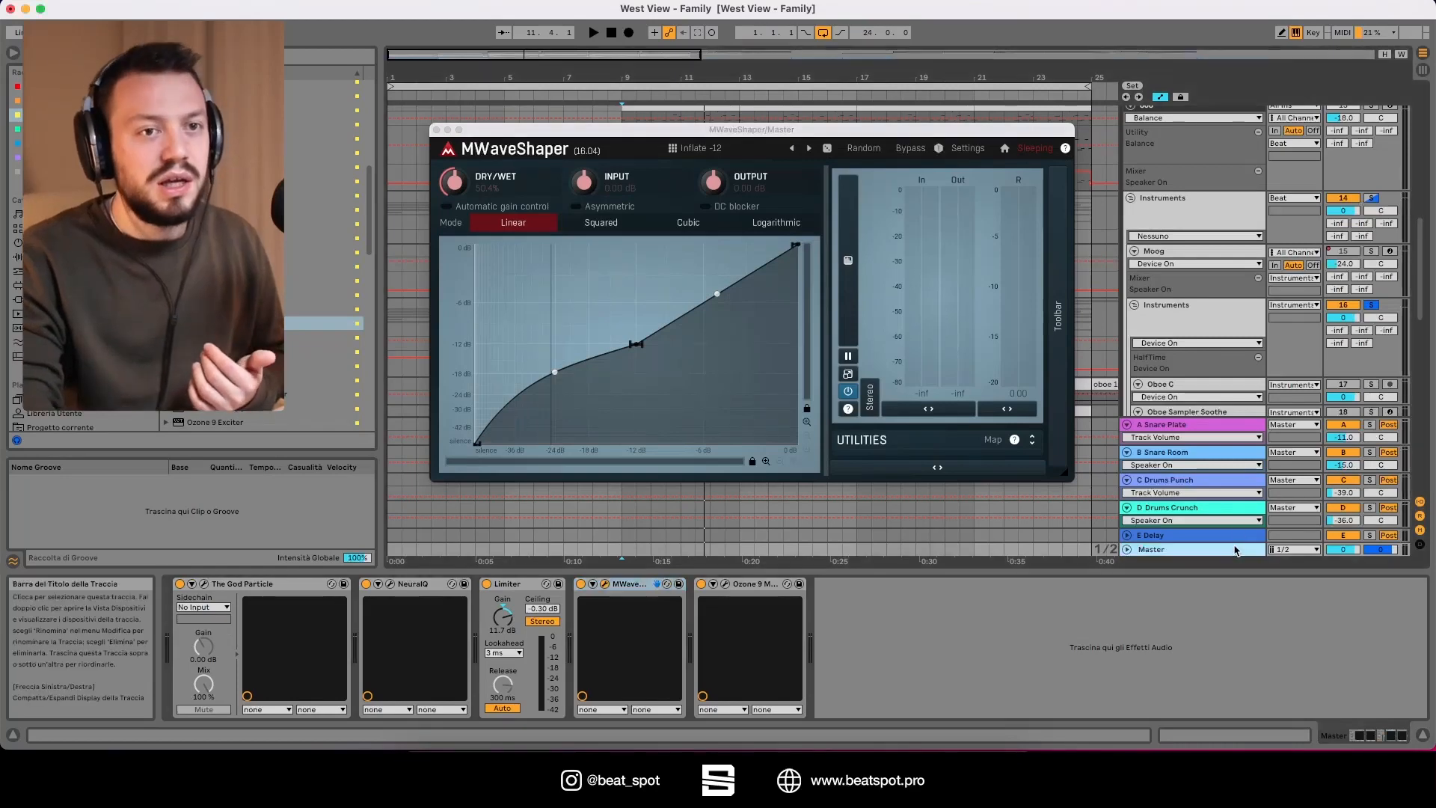
key("space")
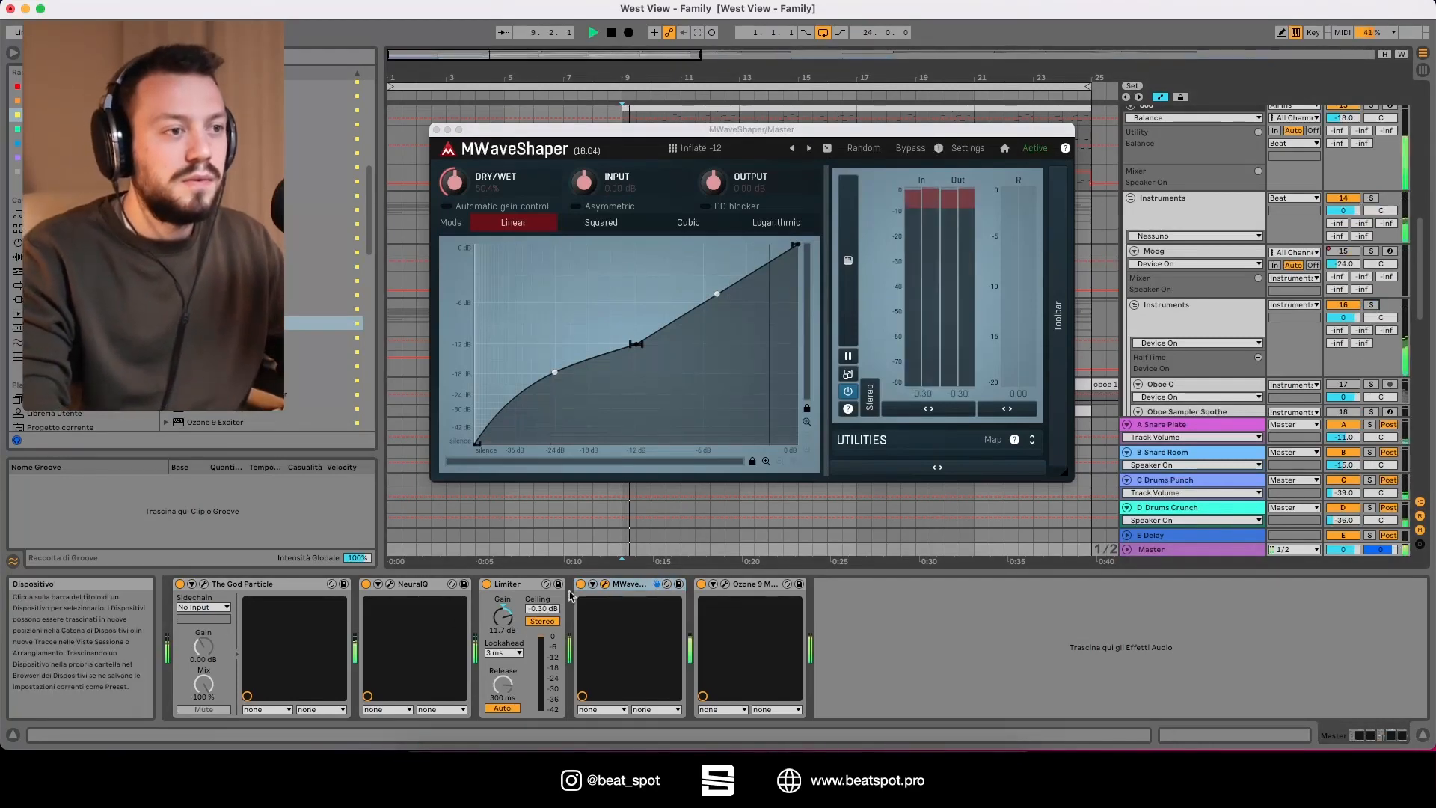
key("space")
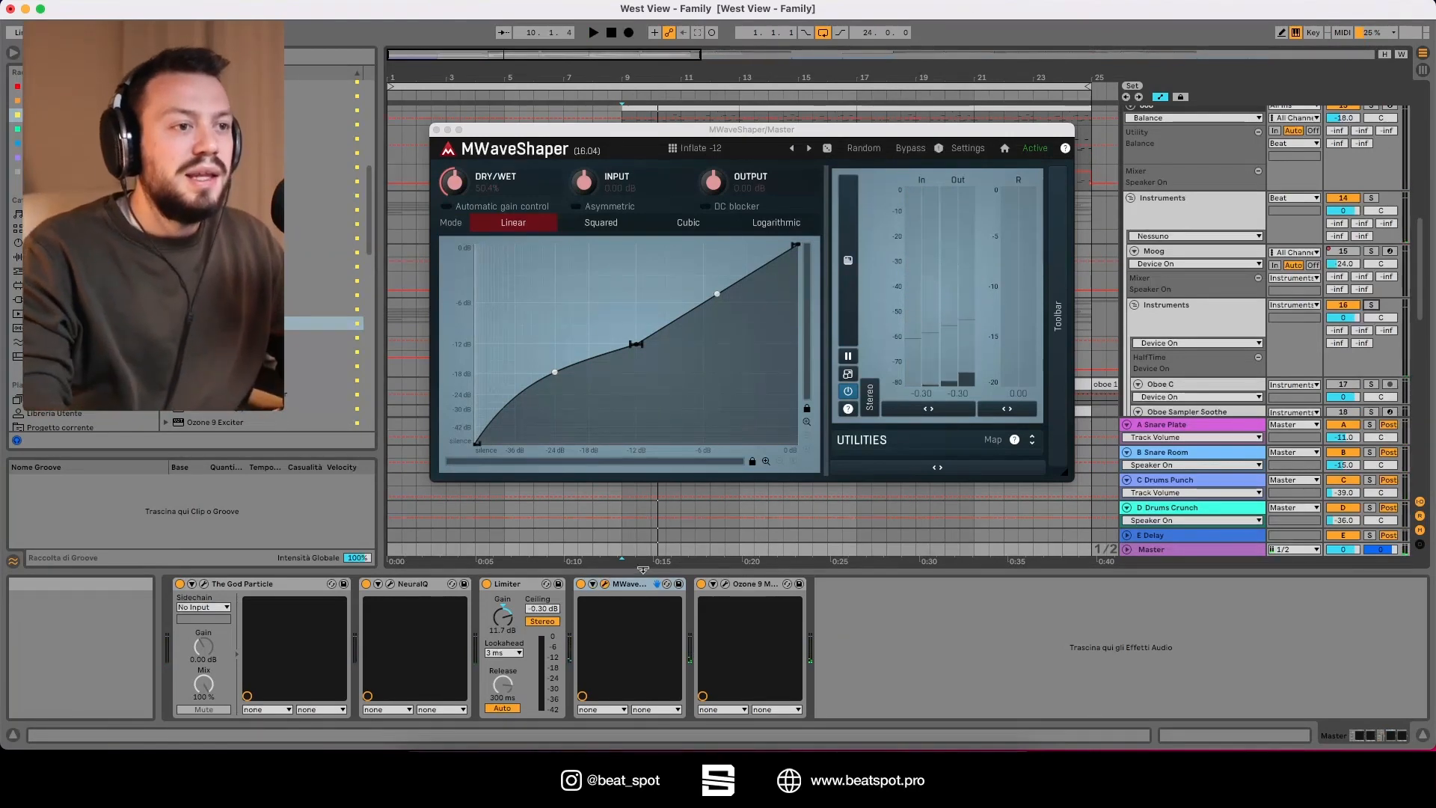
Step: Advance MWaveShaper through the Inflate presets to Inflate -48
left_click(809, 149)
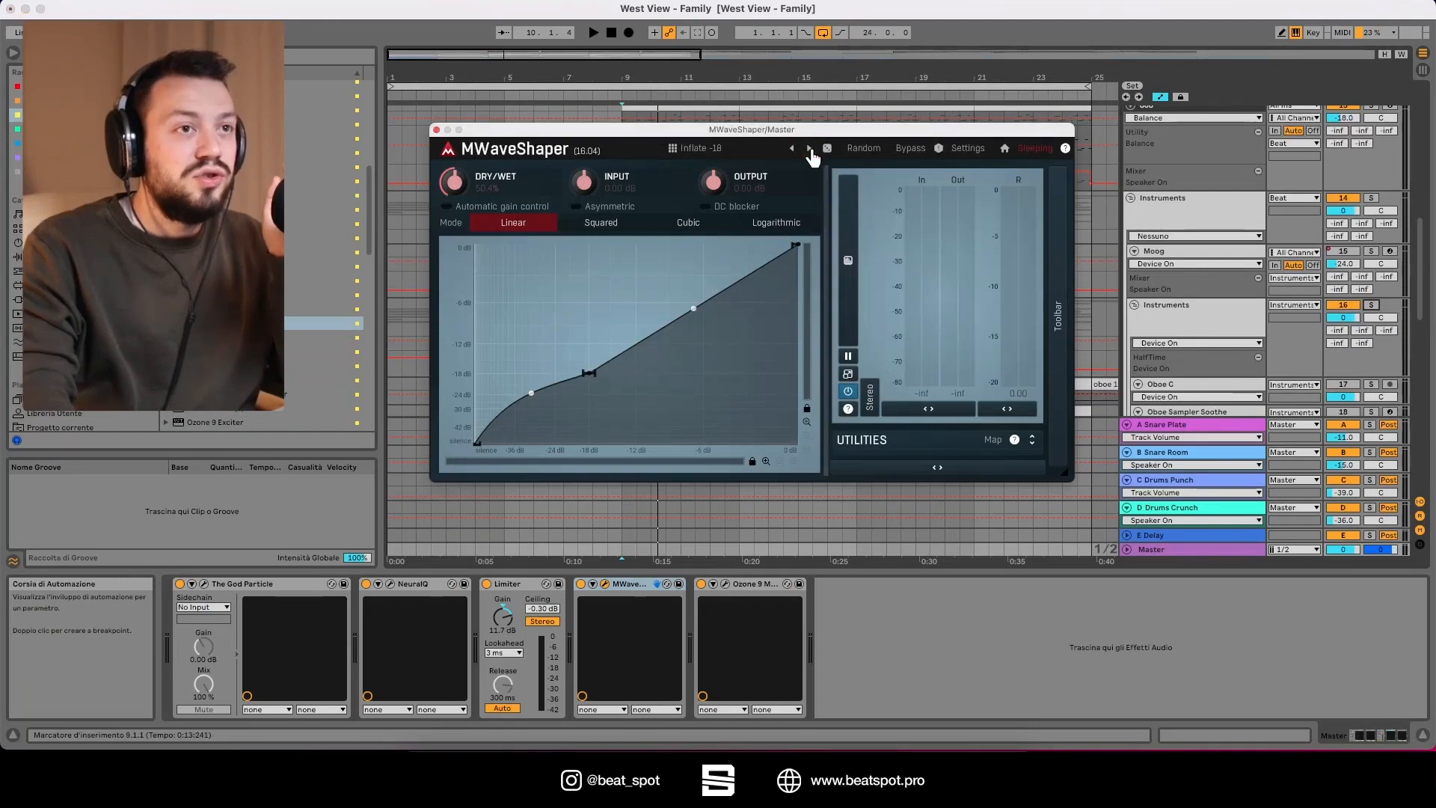
left_click(809, 148)
left_click(808, 148)
left_click(809, 149)
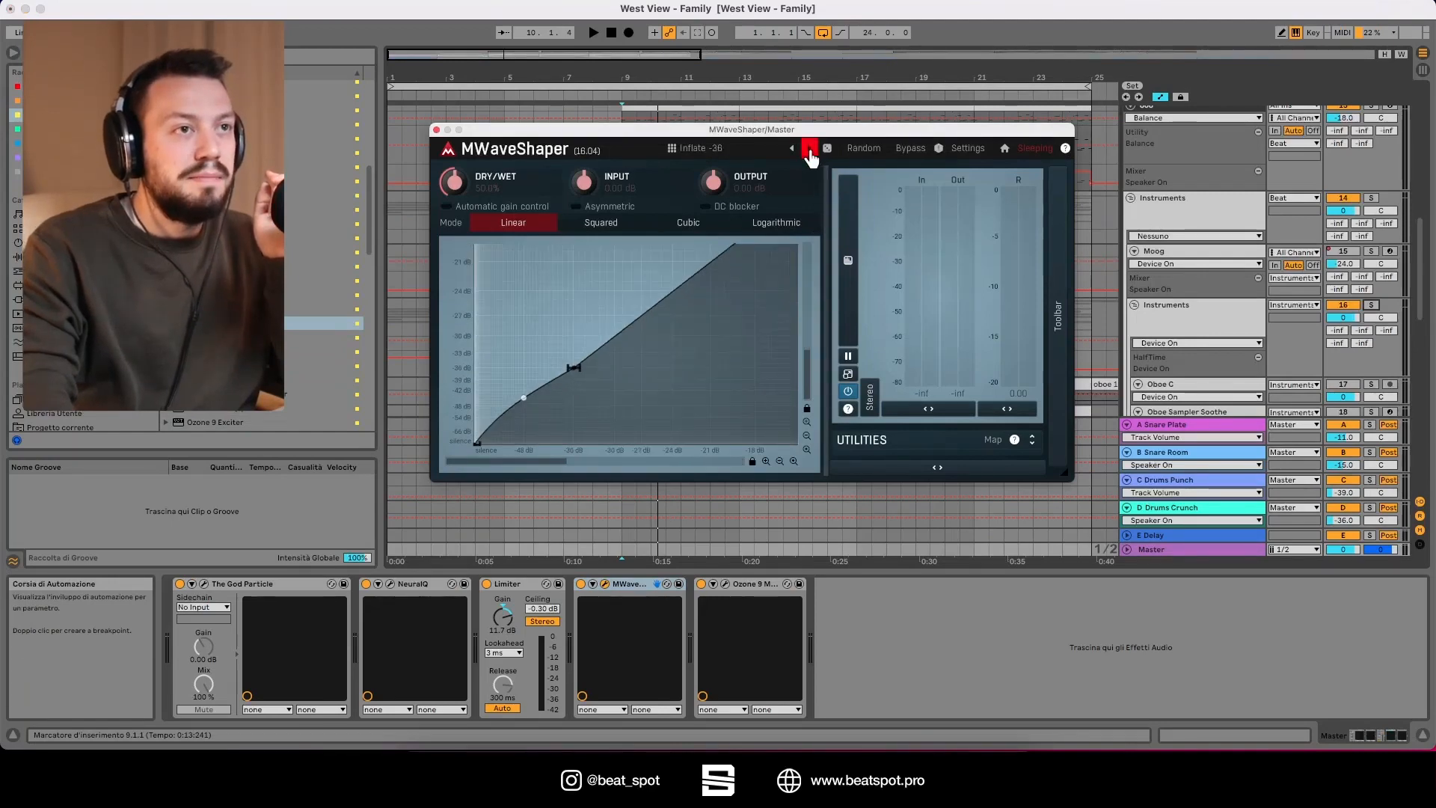
left_click(809, 149)
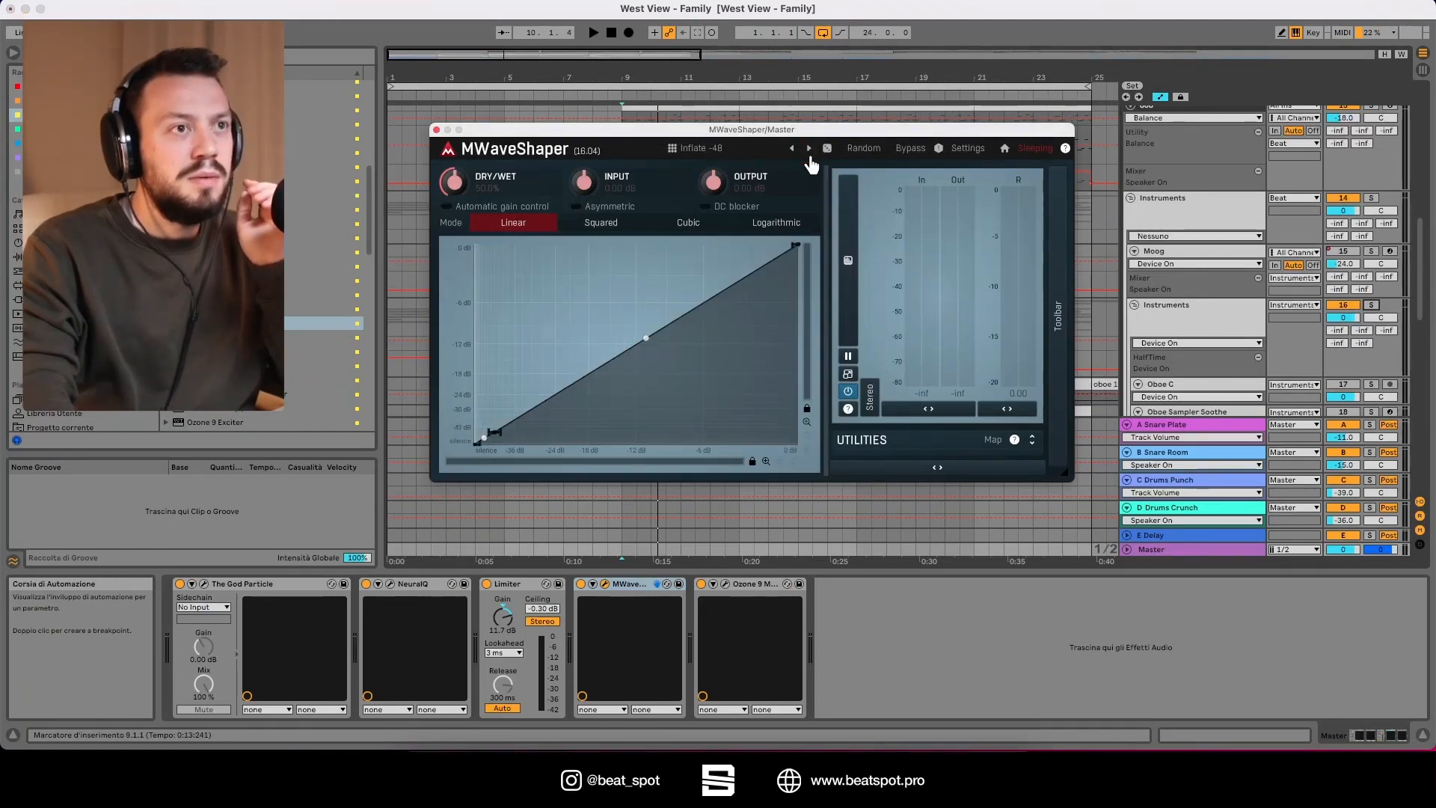
Step: Play the full mix with Inflate -48 while switching MWaveShaper off and on to compare the sound
key("space")
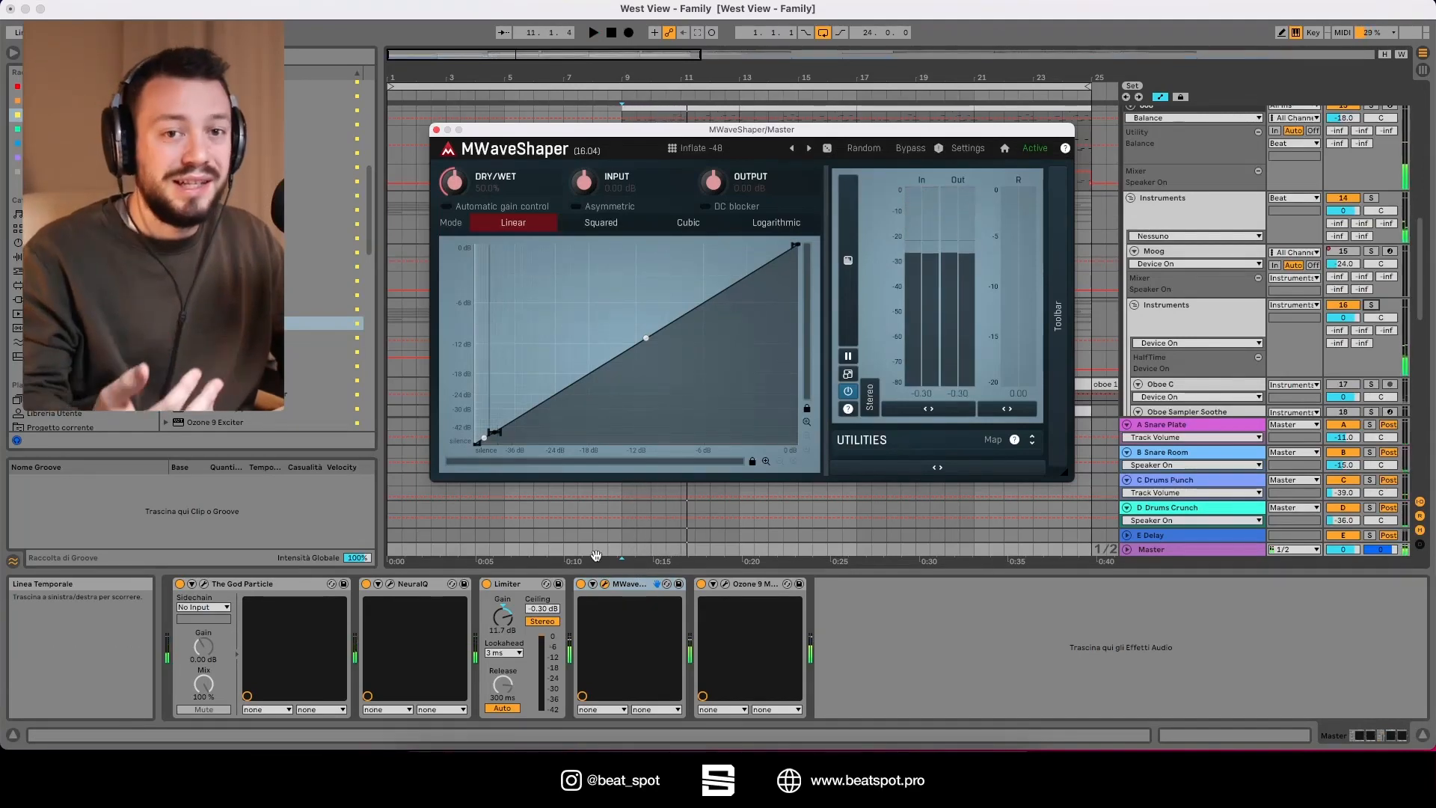
left_click(581, 585)
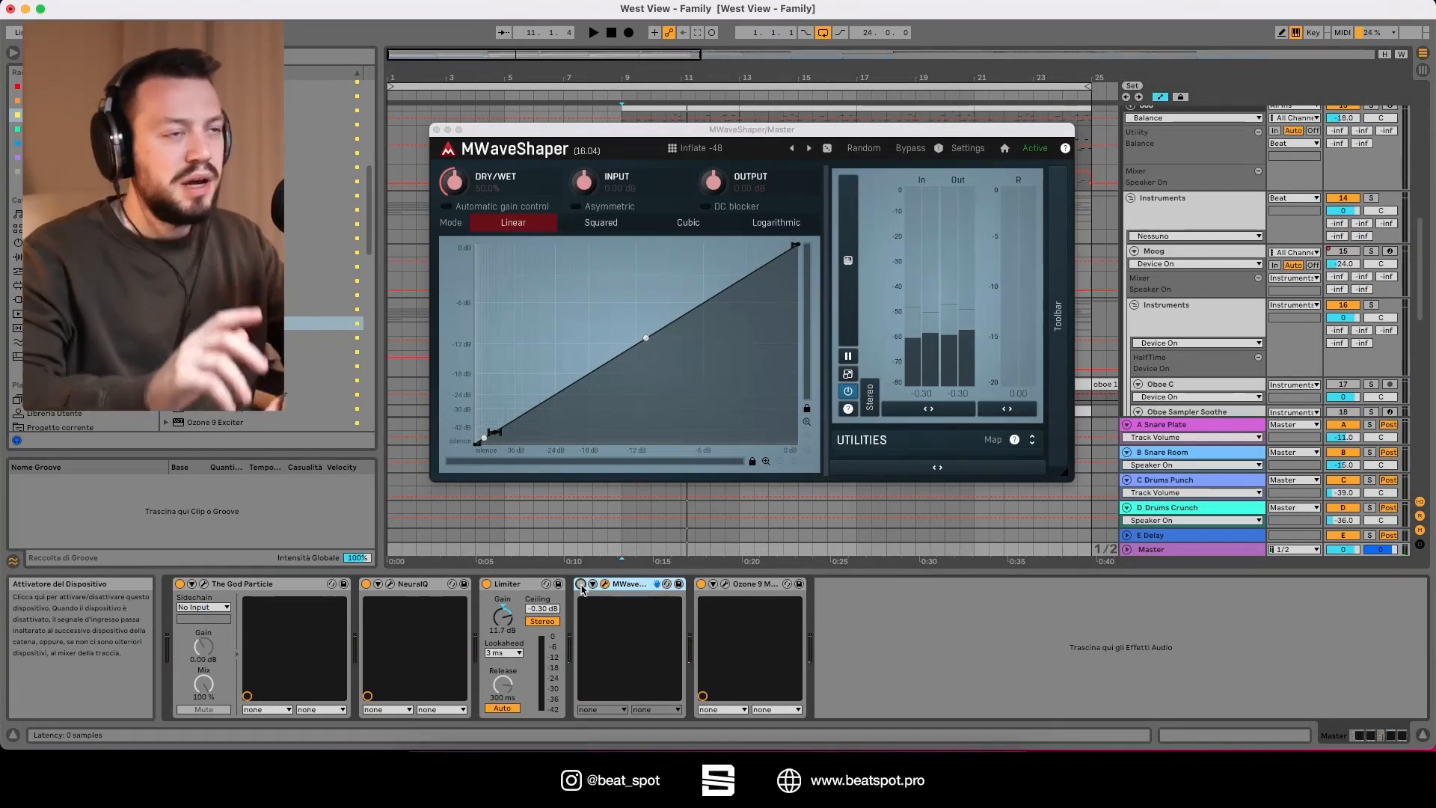
key("space")
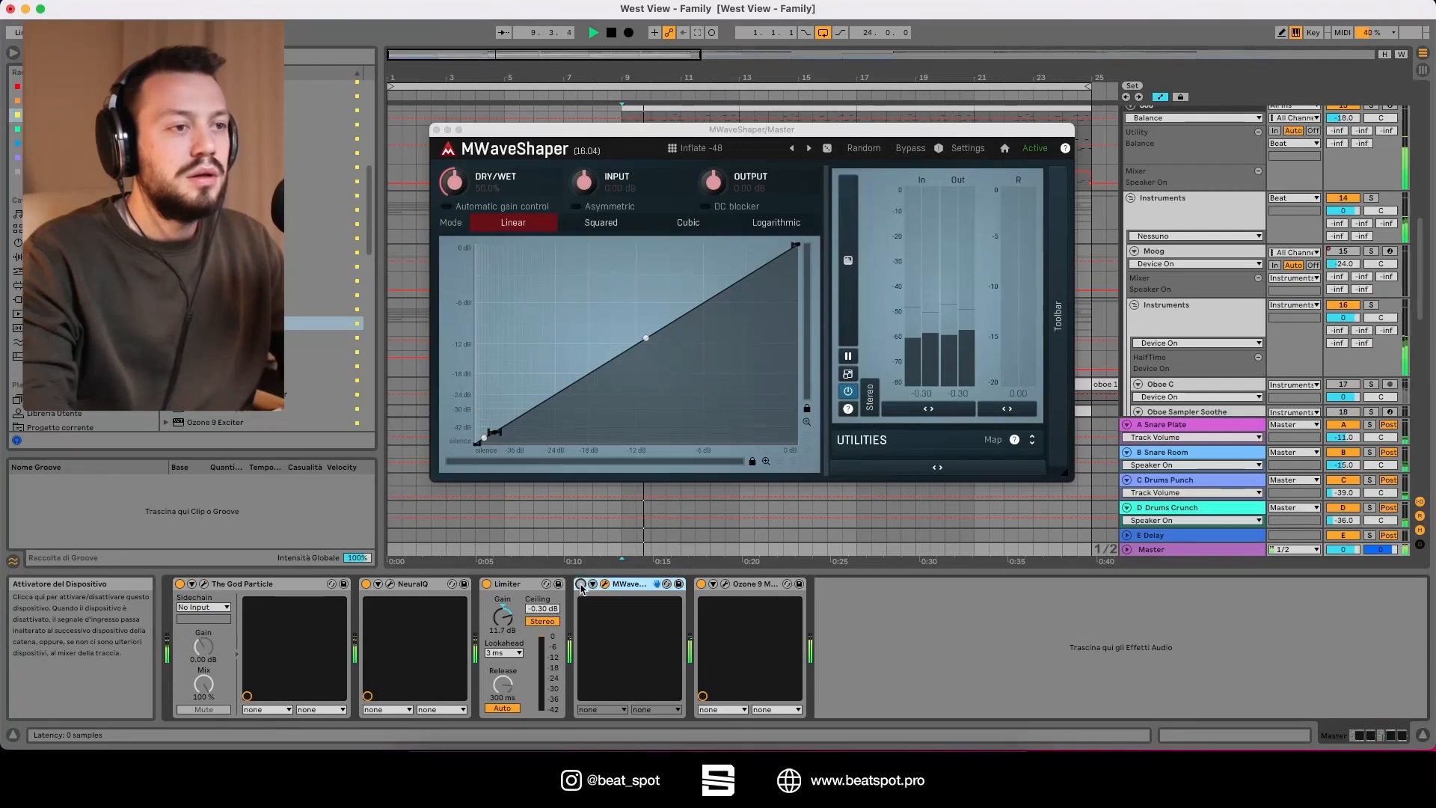
left_click(582, 584)
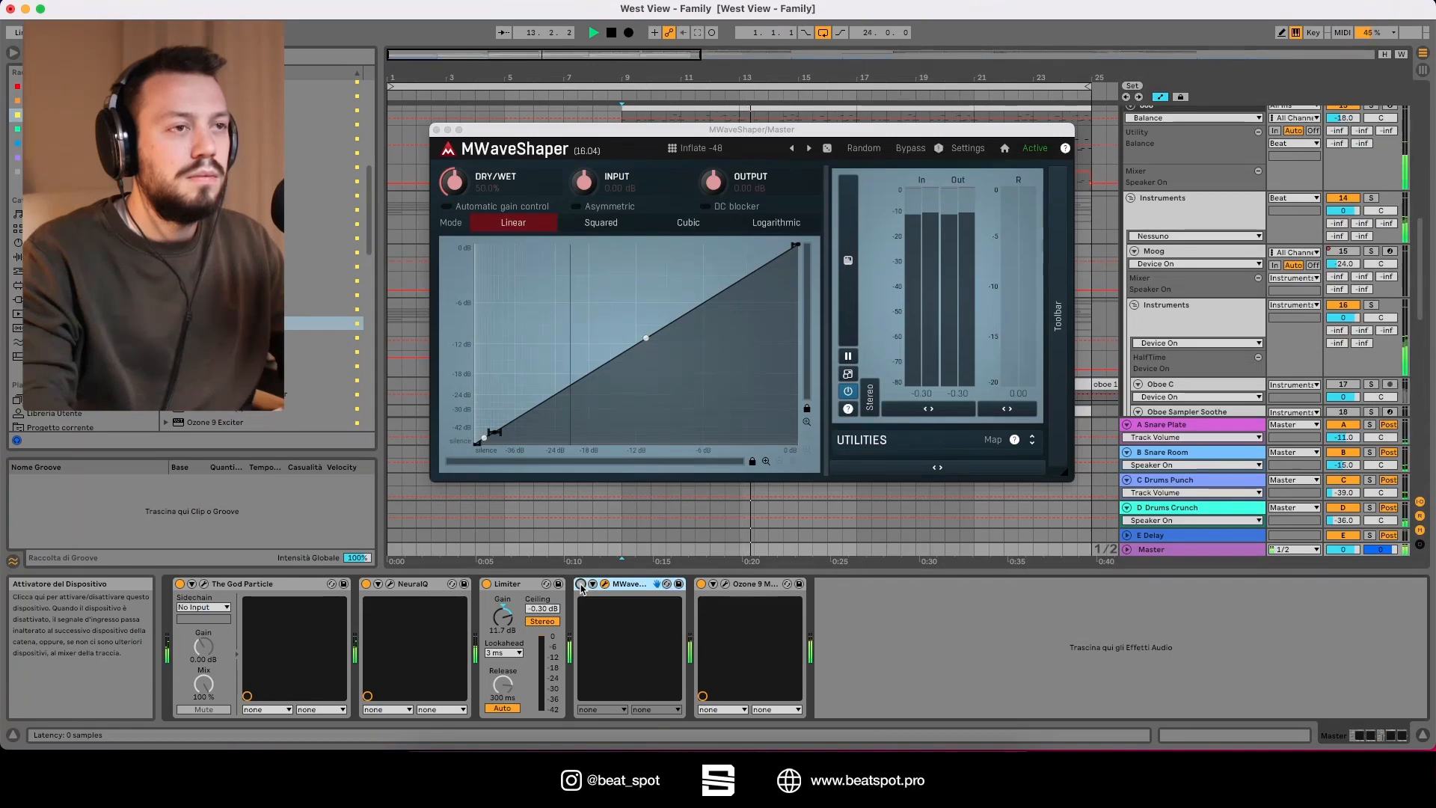
left_click(582, 585)
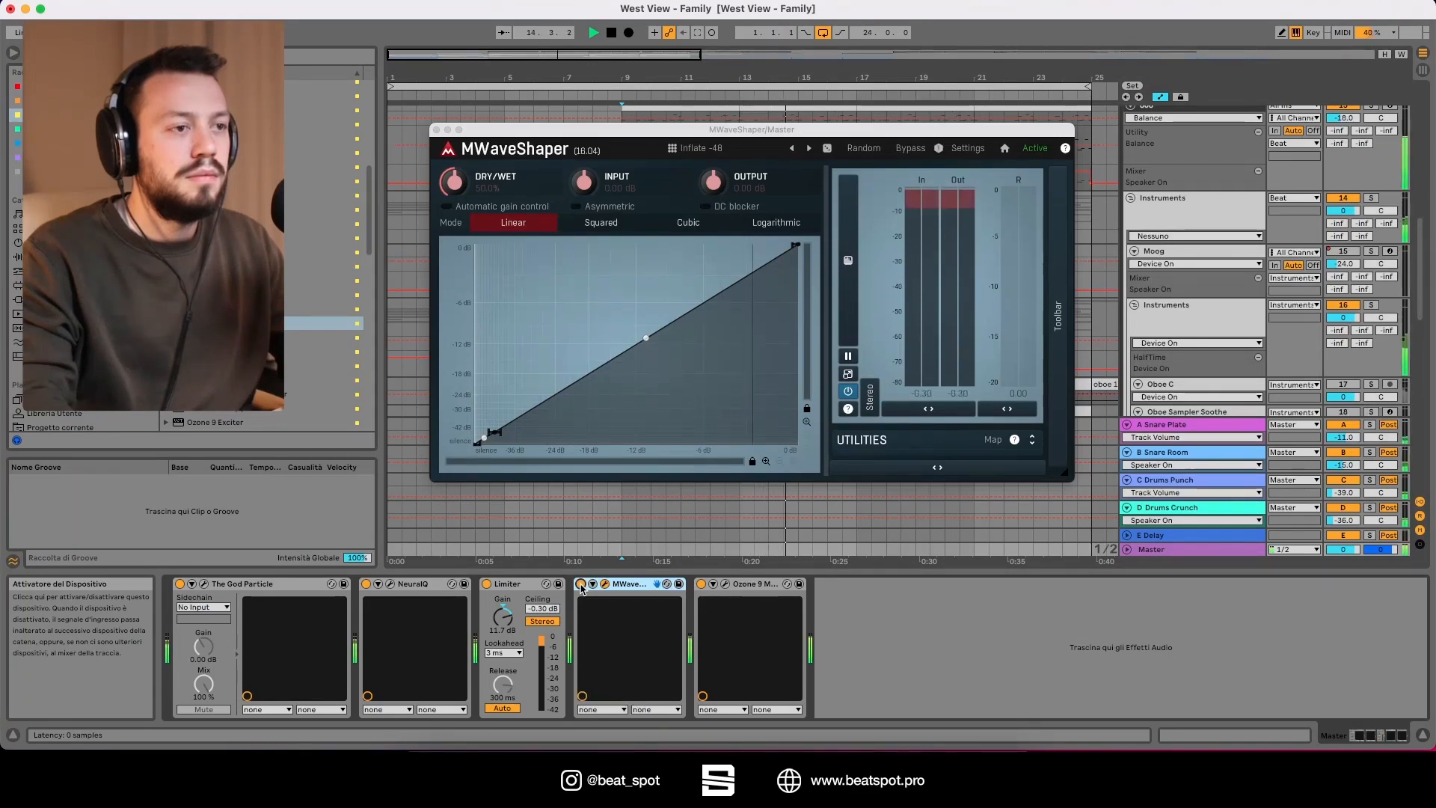
left_click(581, 585)
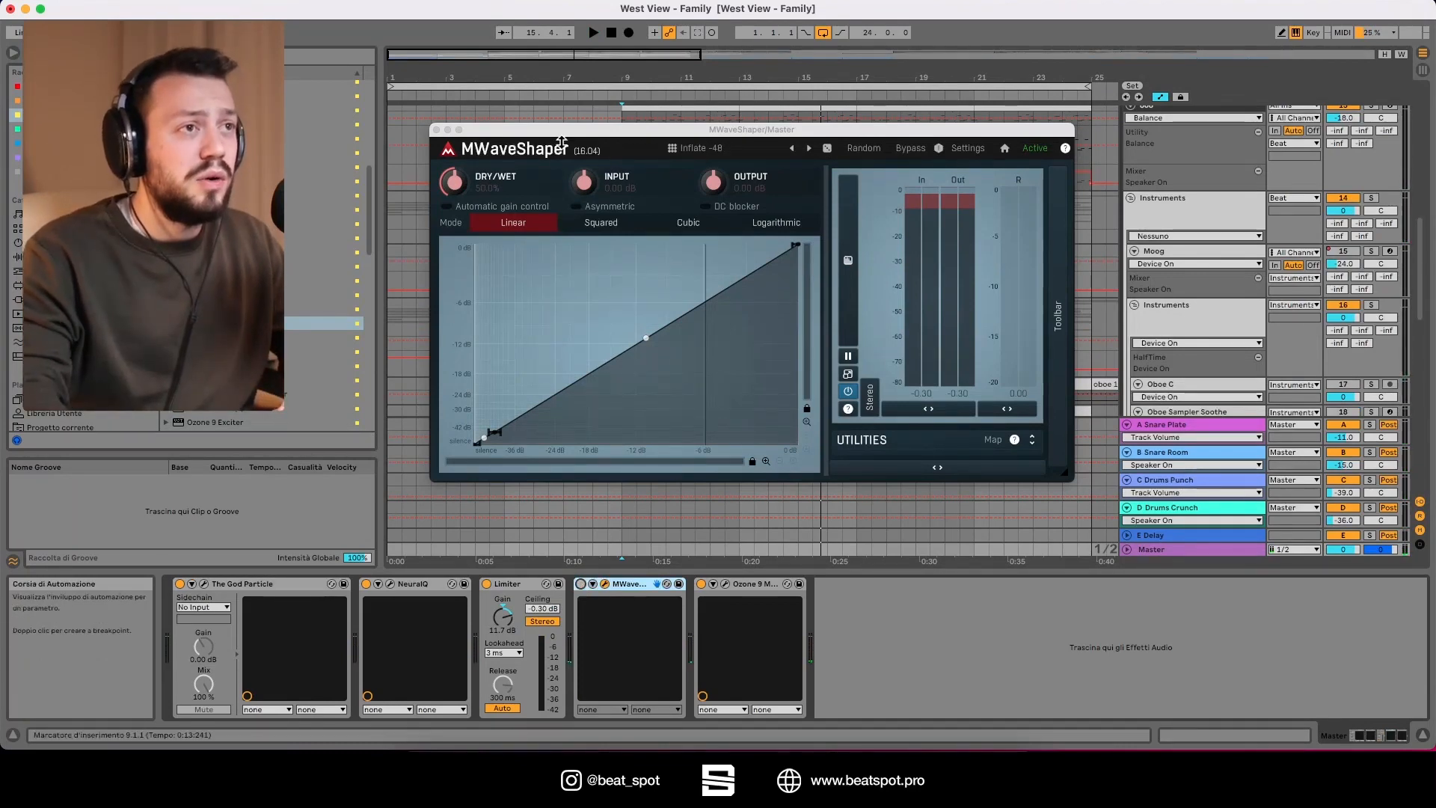
Step: Raise MWaveShaper's Dry/Wet to 100% and compare the playing mix with the device off and on
left_click_drag(454, 183, 454, 119)
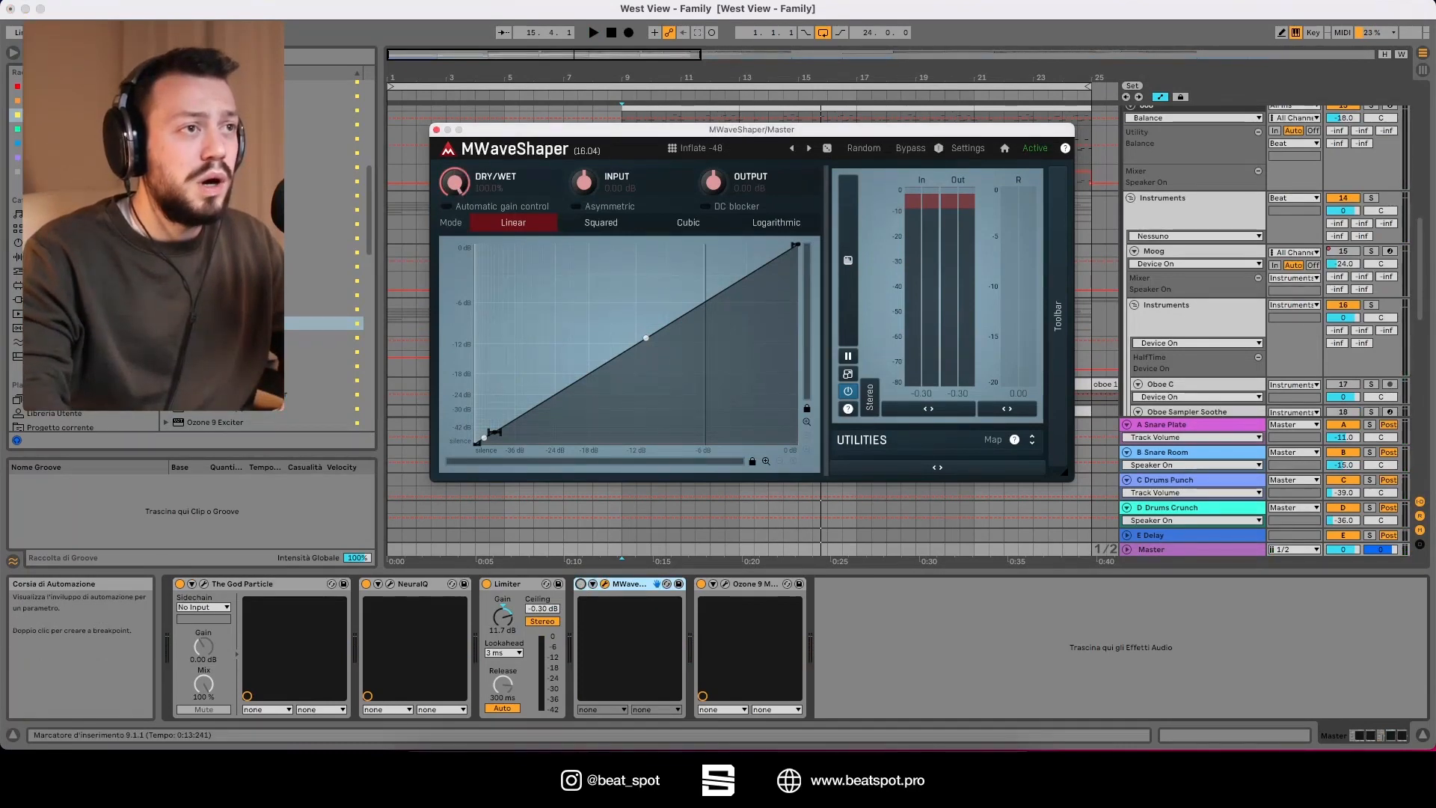
key("space")
left_click(580, 585)
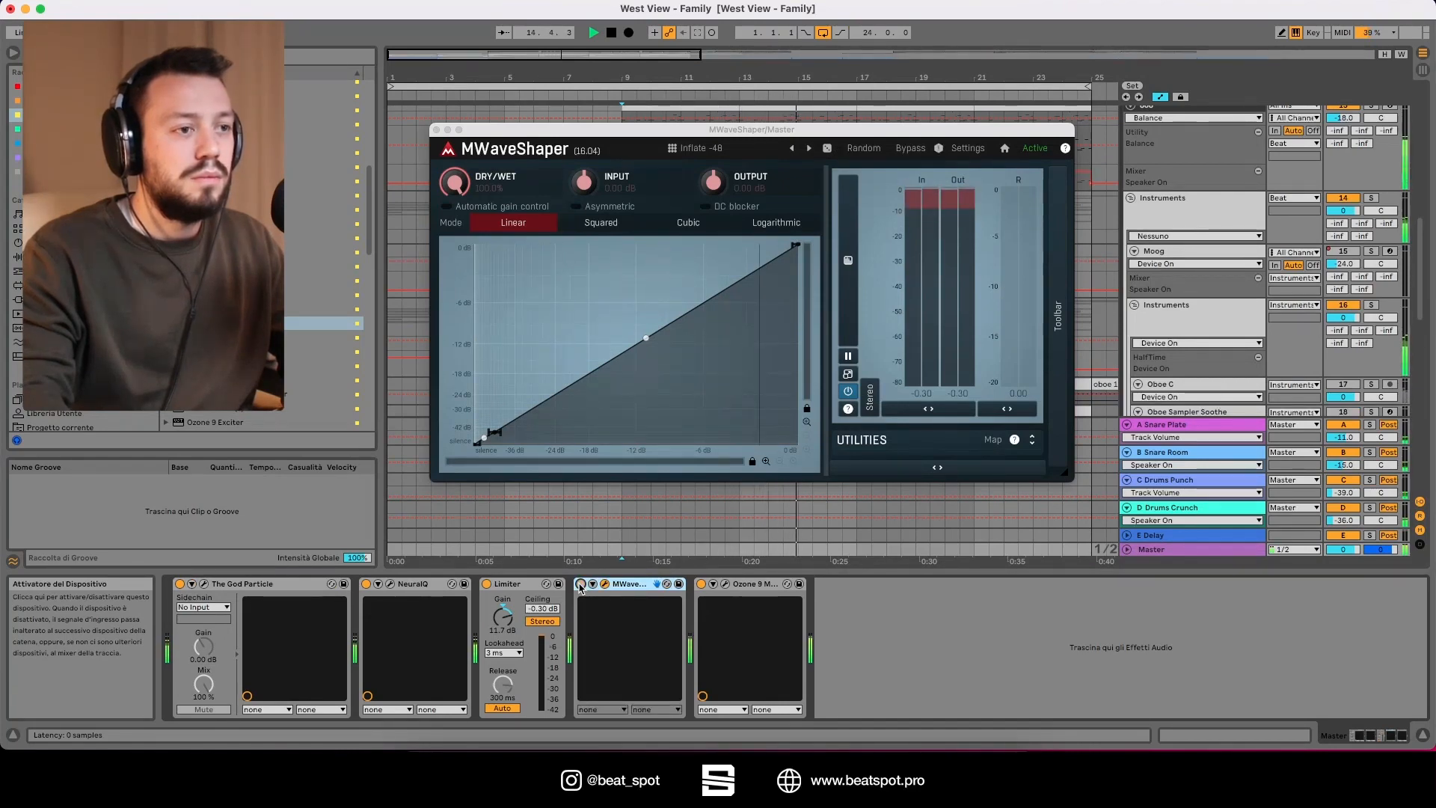
left_click(581, 584)
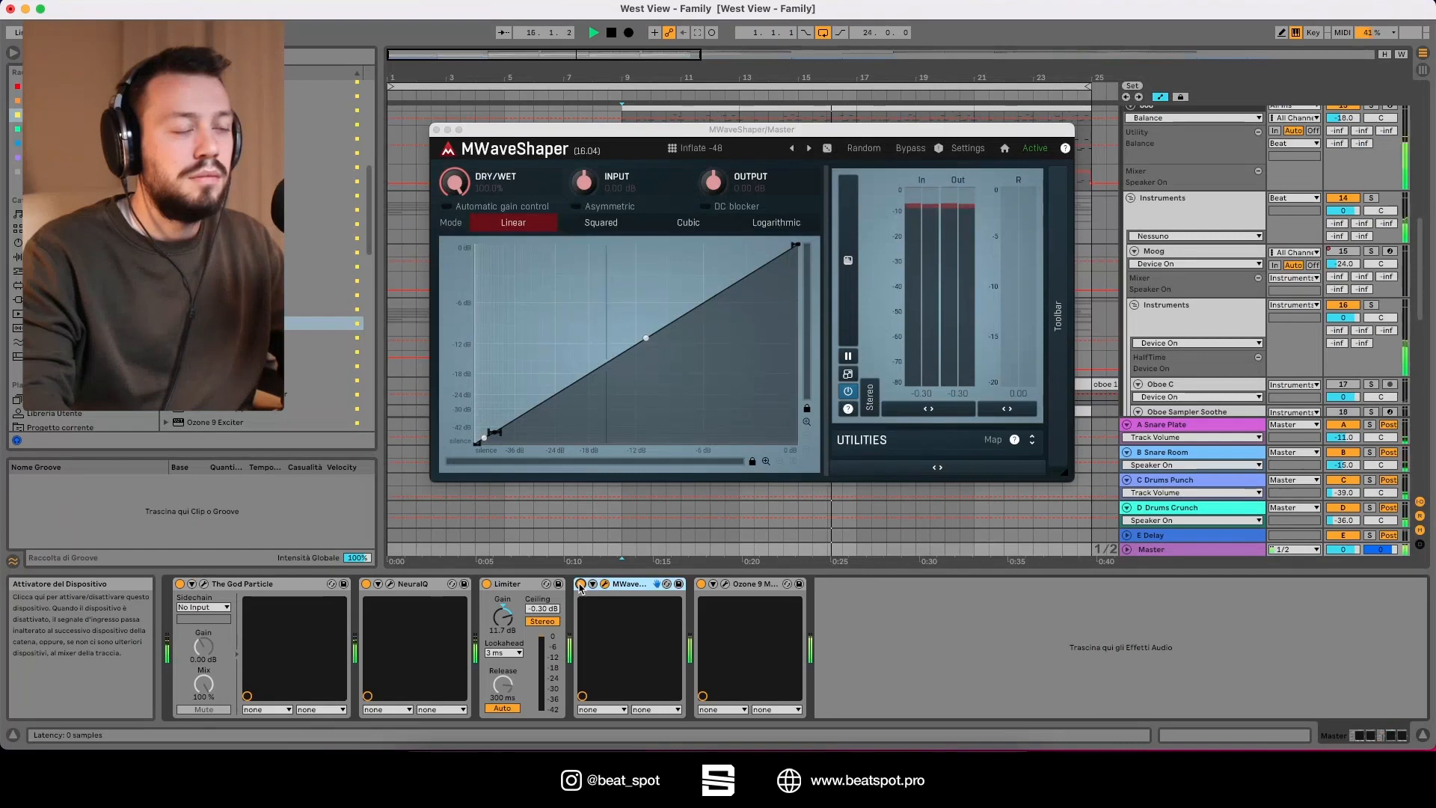
key("space")
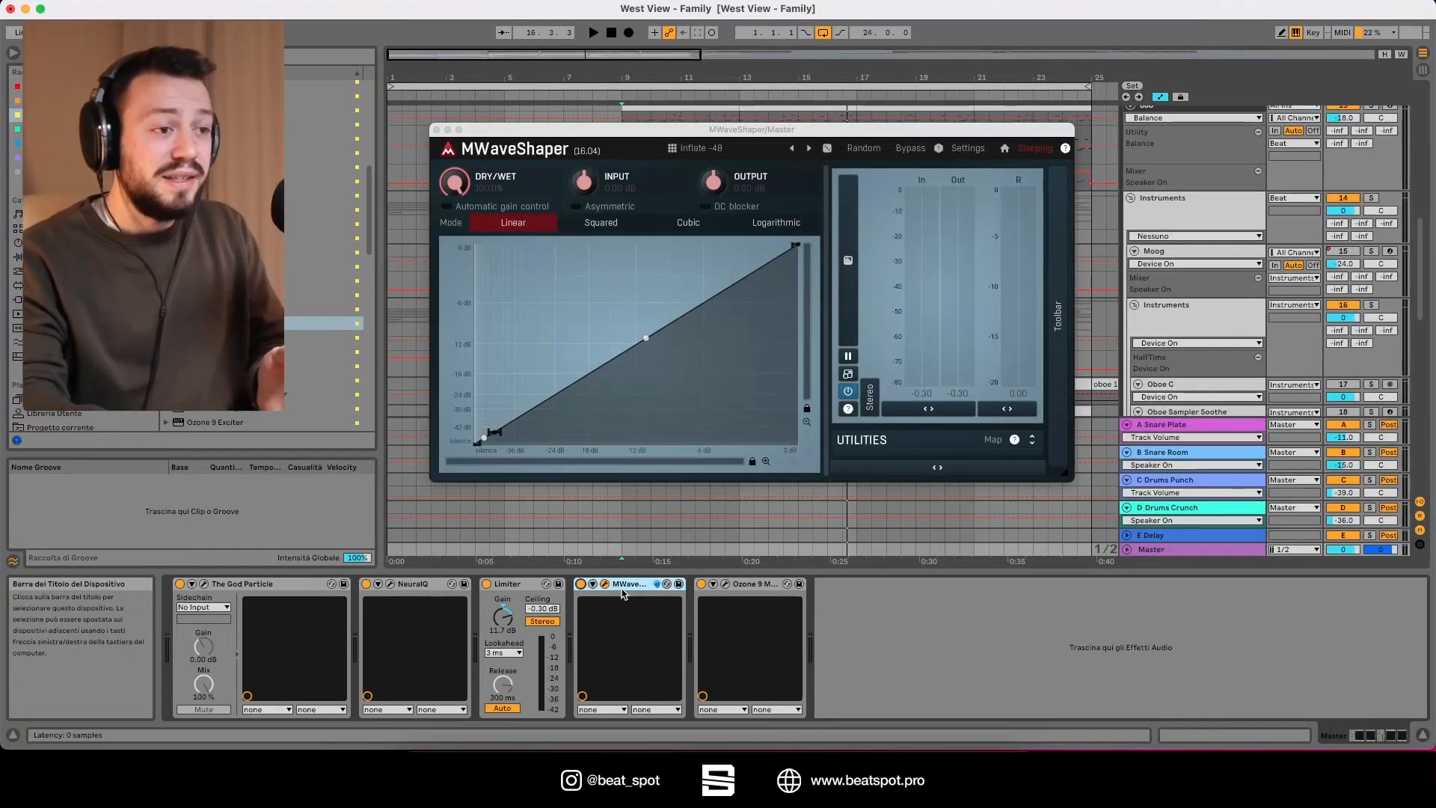
Step: Move MWaveShaper before the Limiter in the master chain and compare playback with the device off and on
left_click_drag(625, 587, 487, 603)
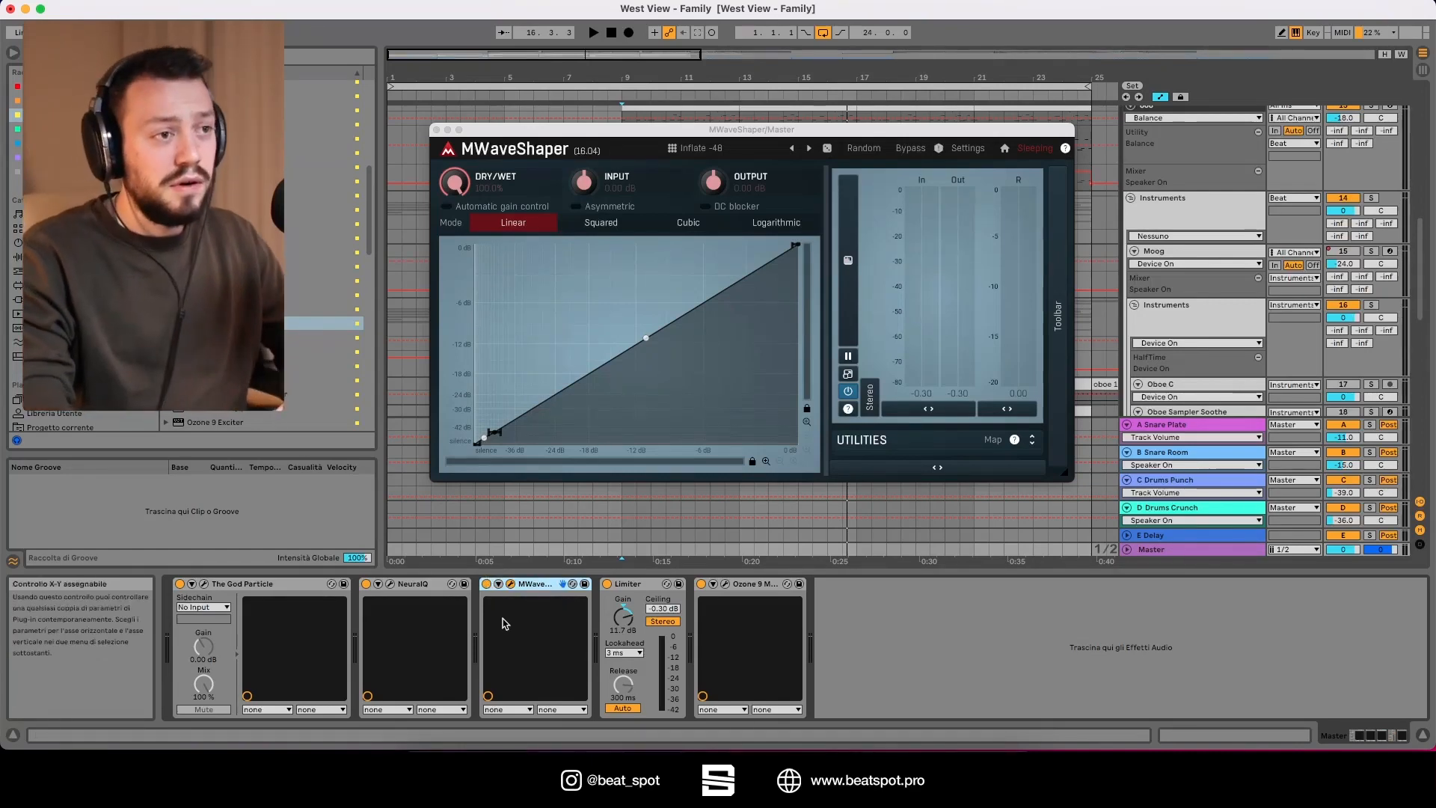
key("space")
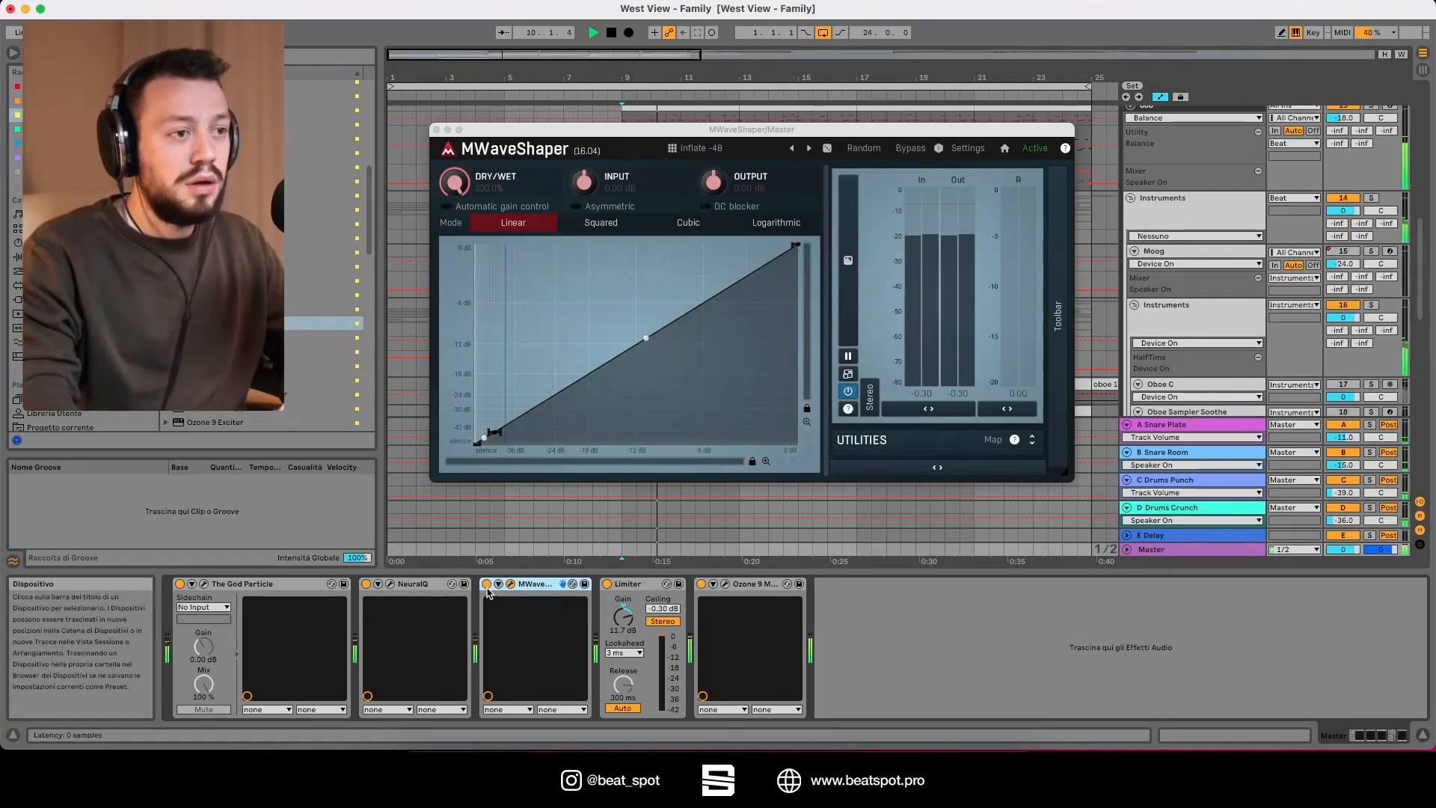
left_click(487, 584)
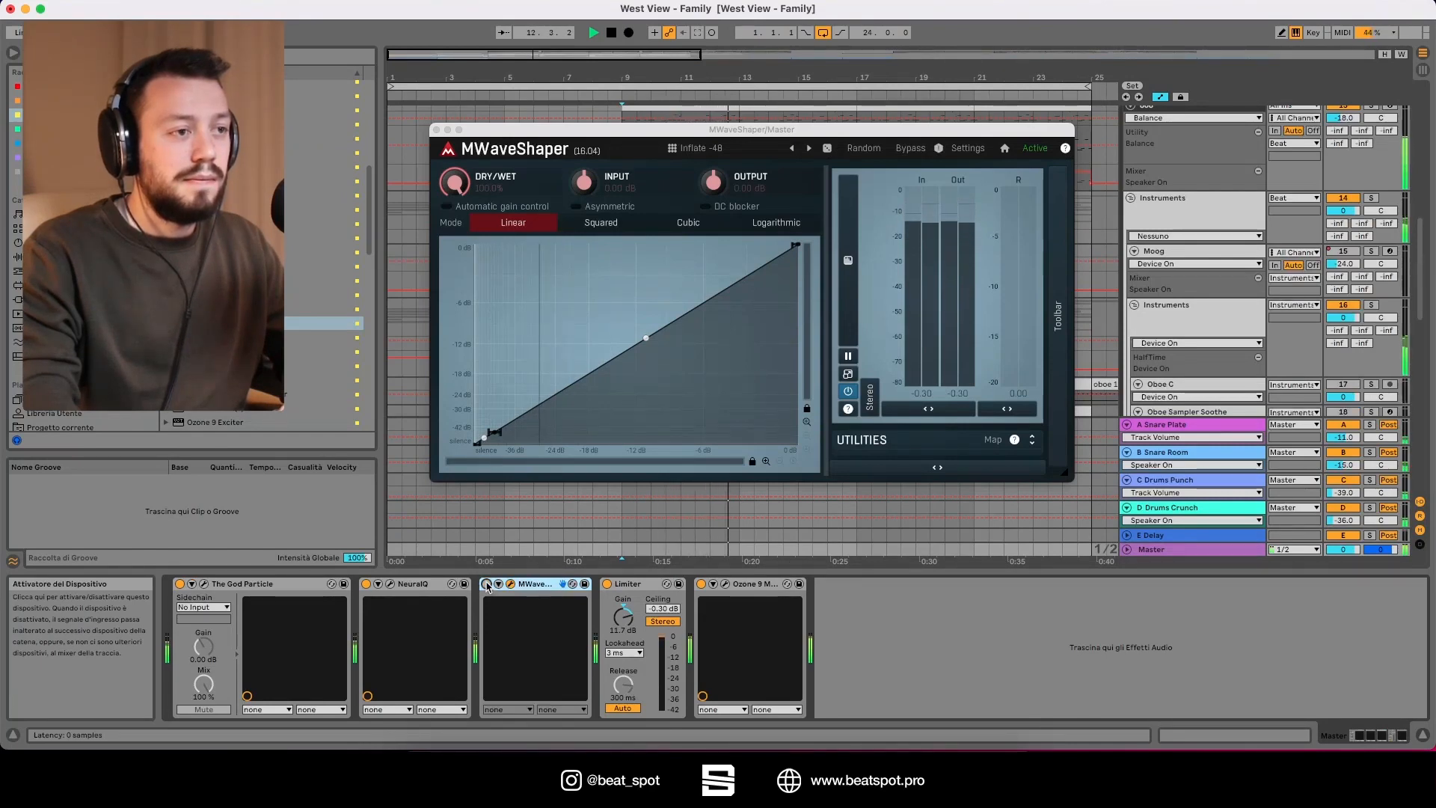
left_click(487, 584)
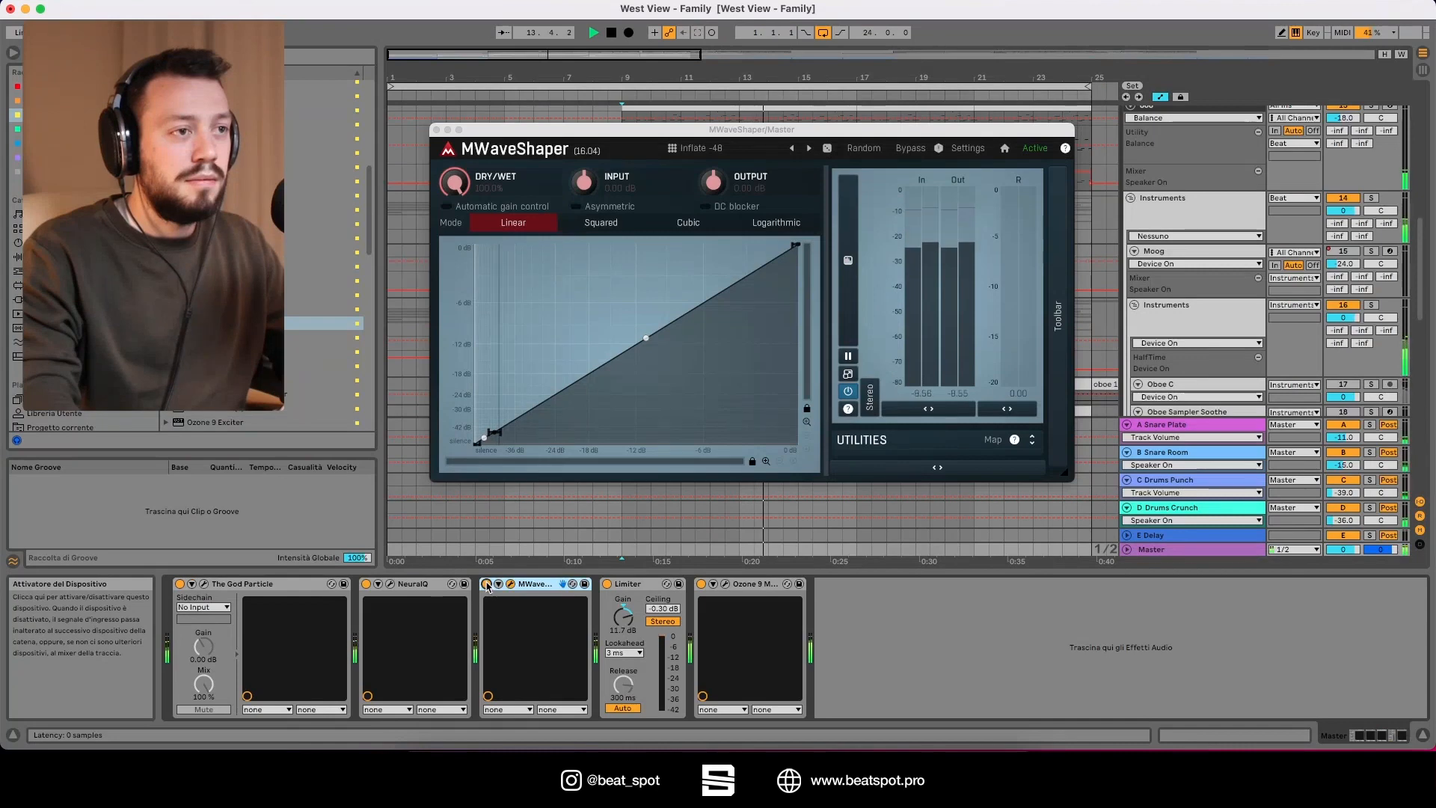
left_click(487, 584)
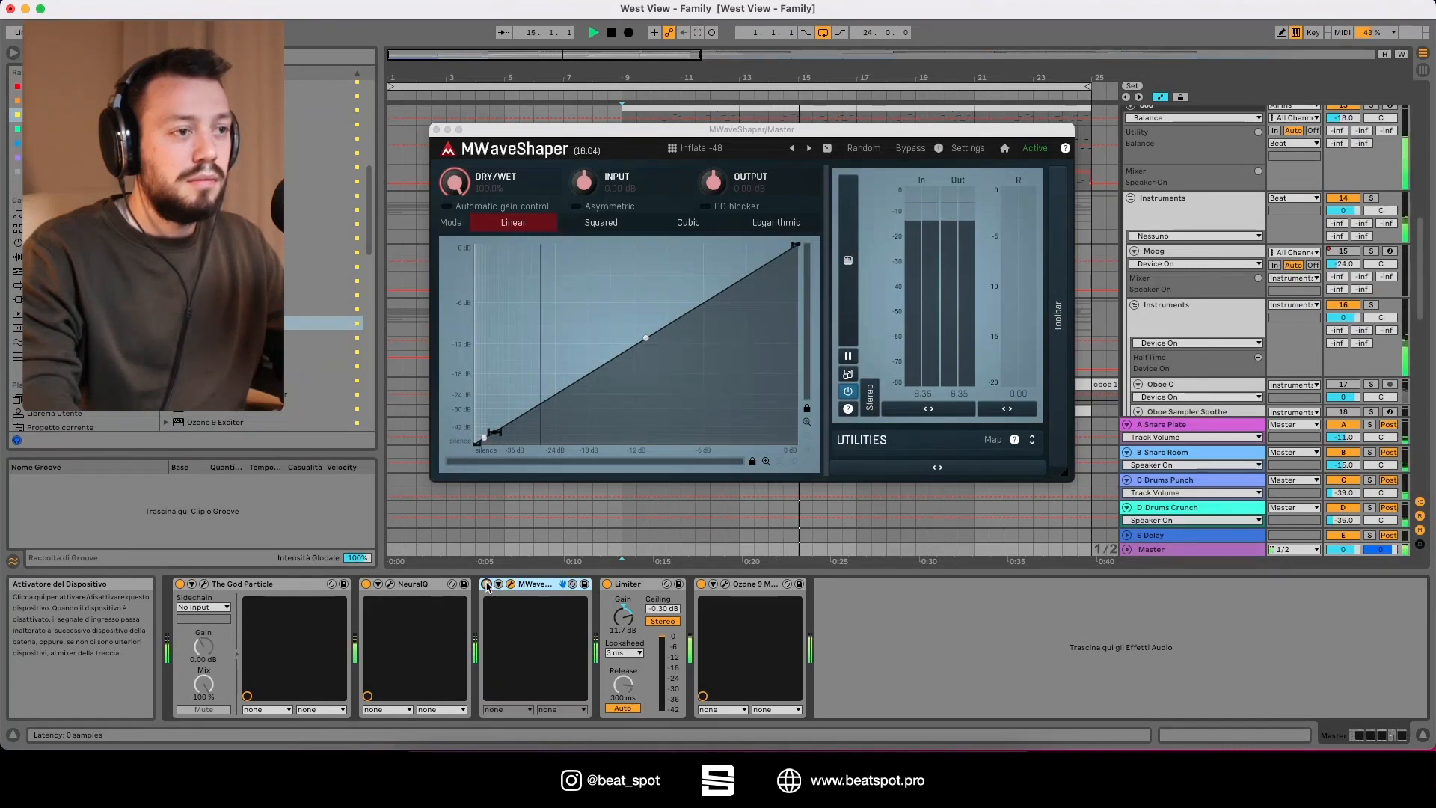
left_click(487, 584)
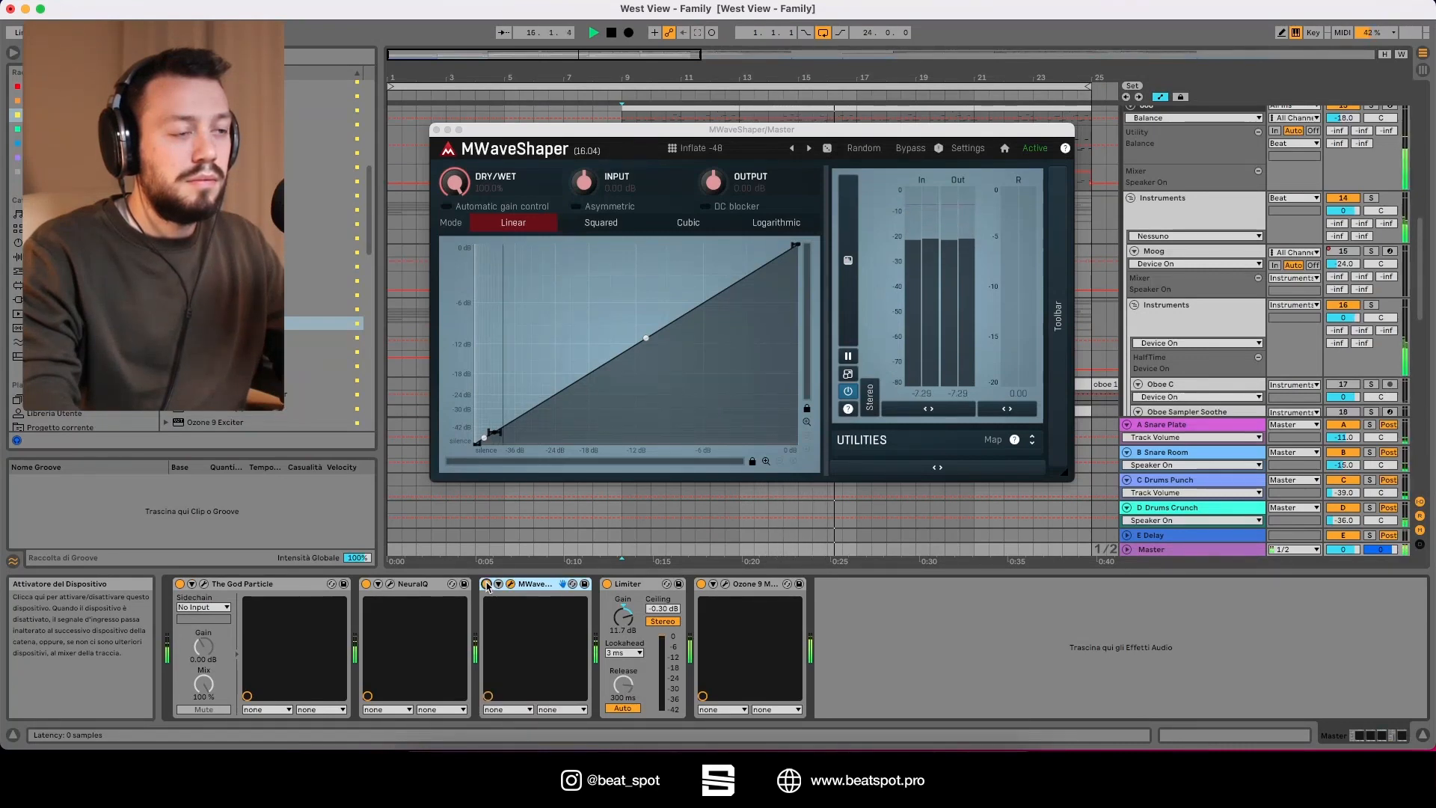
key("space")
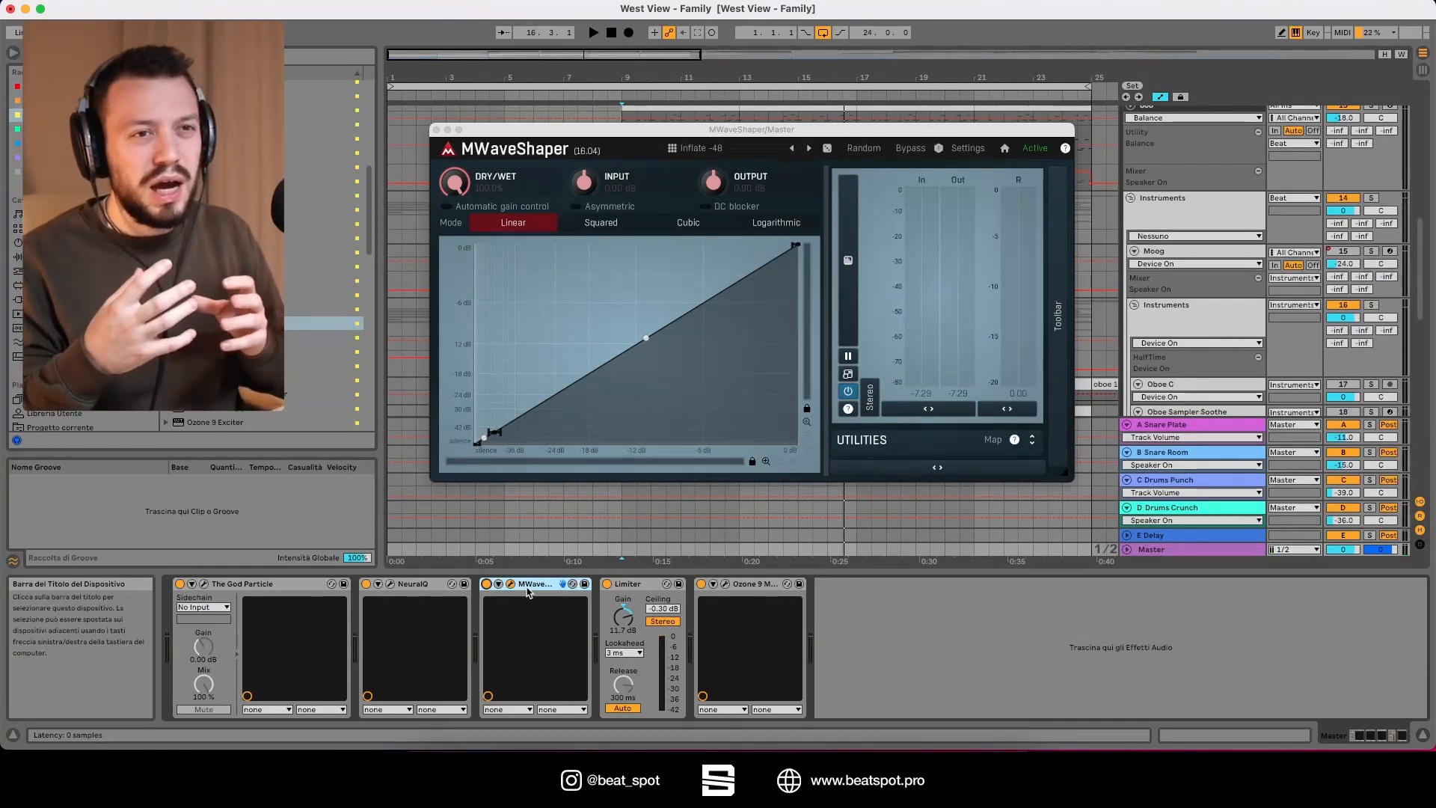
Step: Solo the Instruments group and play it while switching MWaveShaper on and off, leaving the device off
left_click(1371, 305)
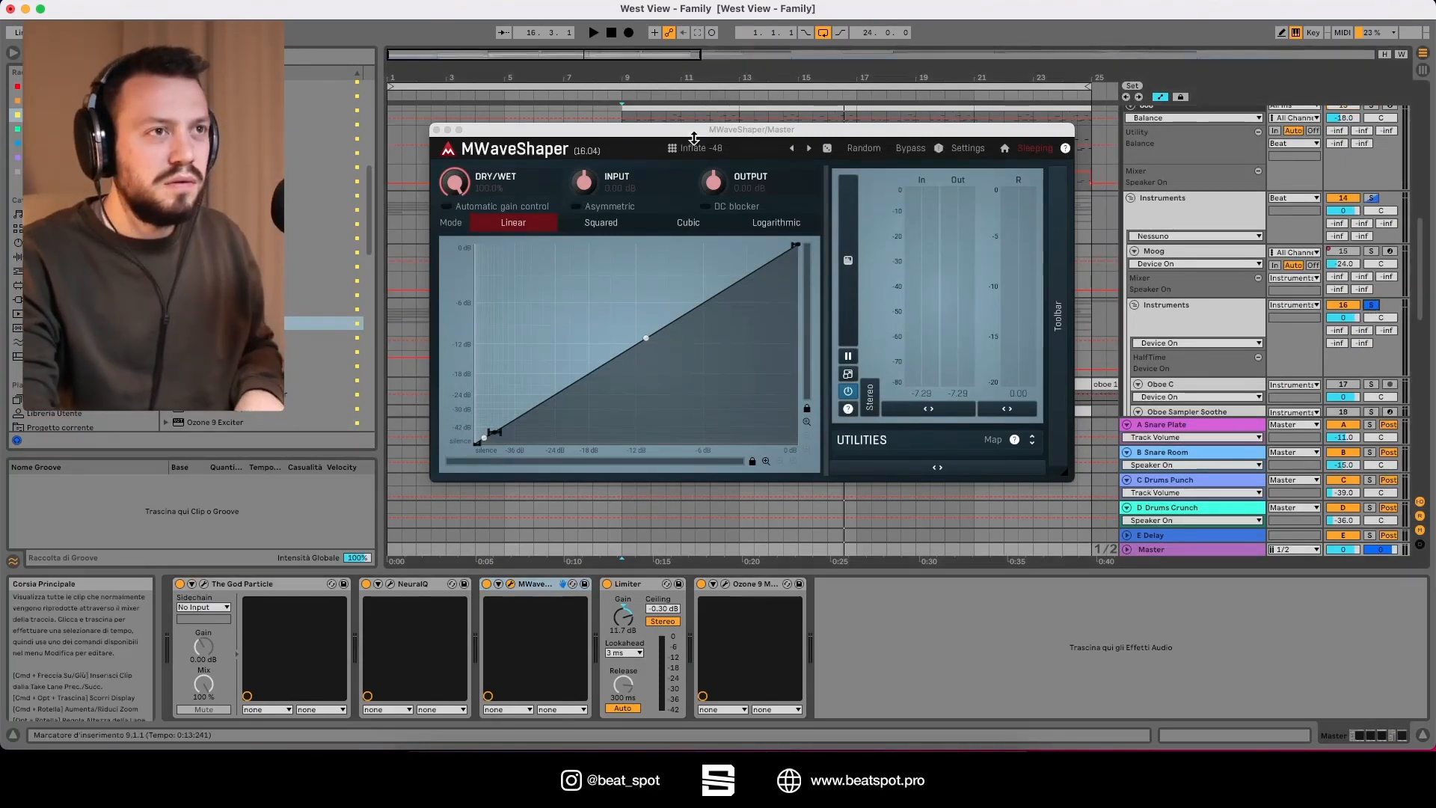
left_click_drag(704, 129, 696, 157)
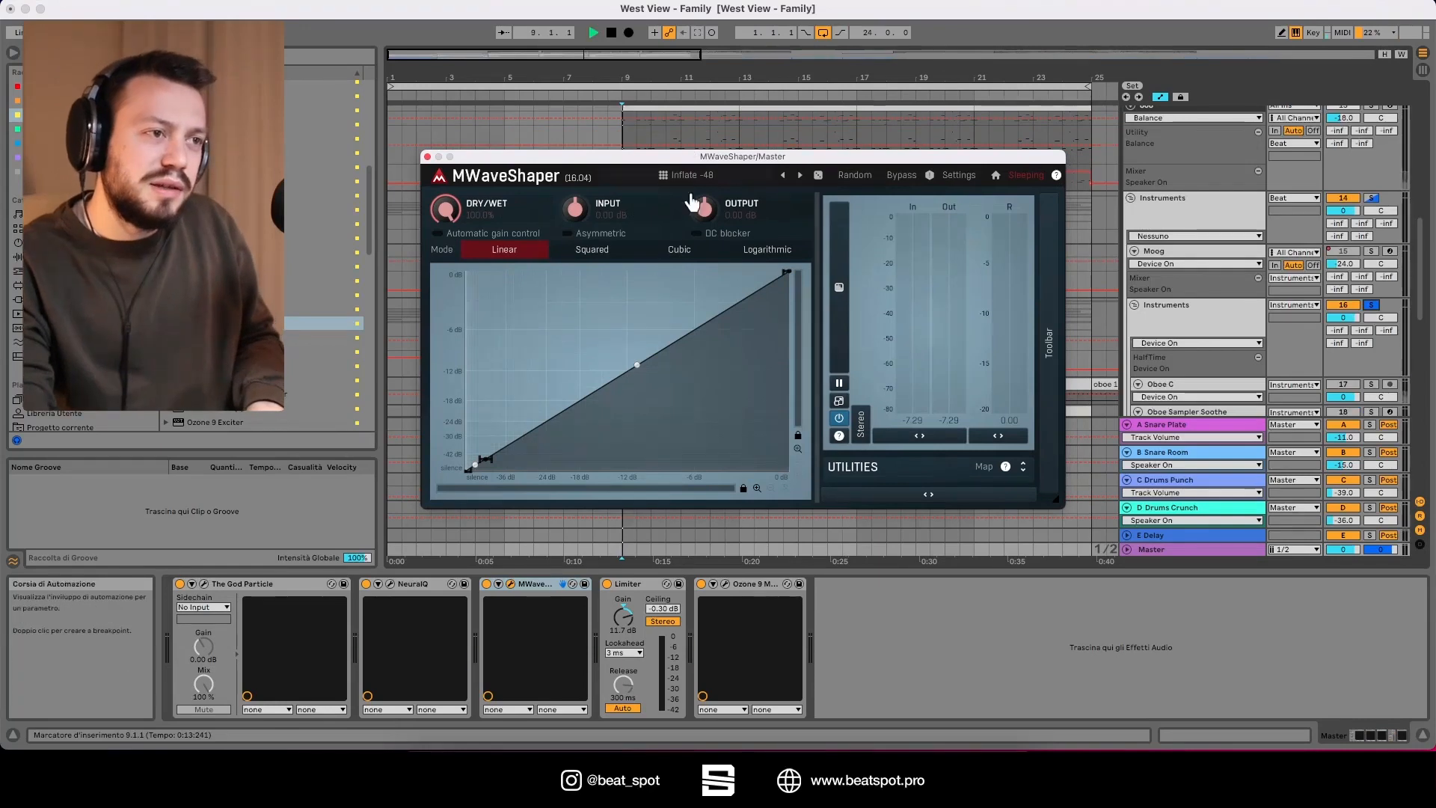
key("space")
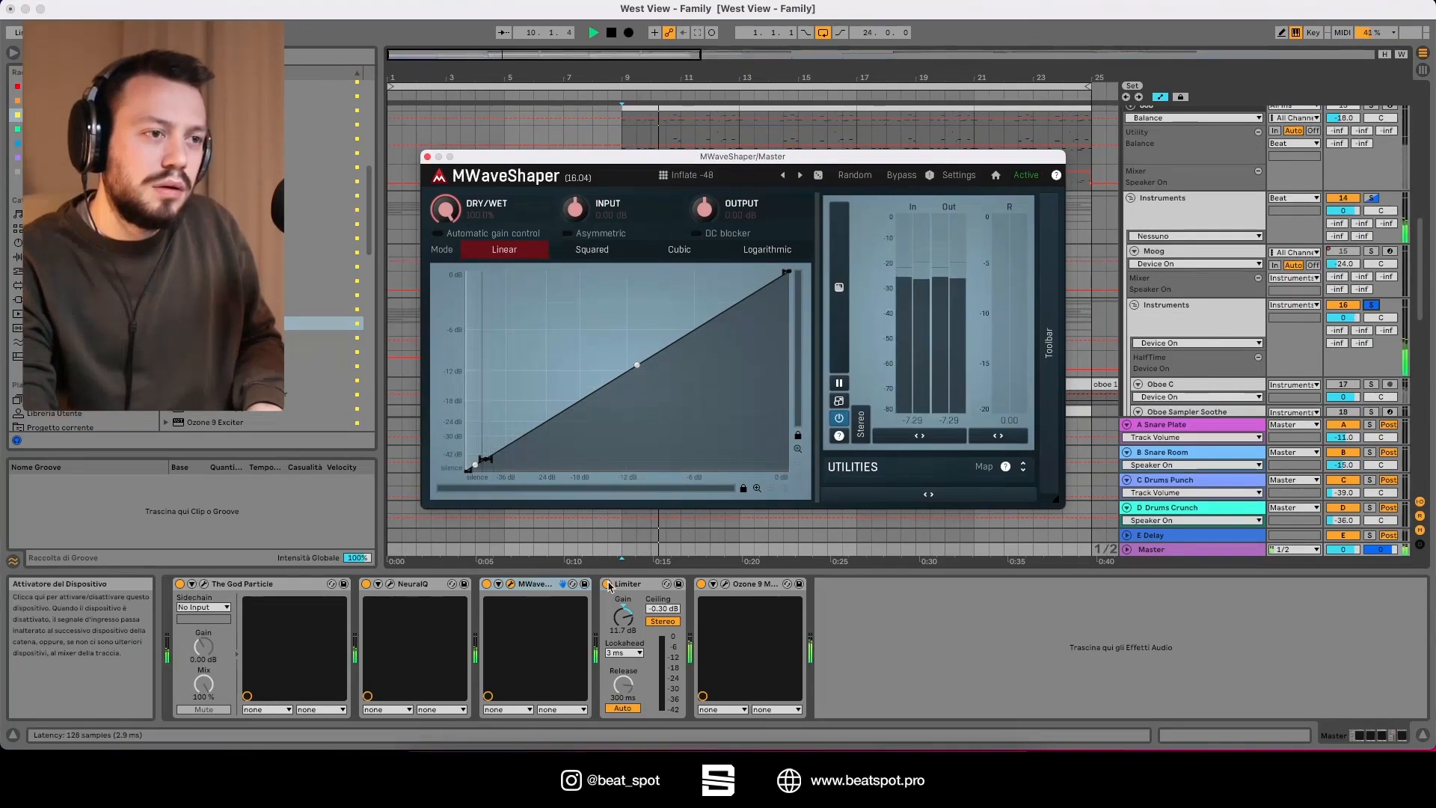
left_click(487, 585)
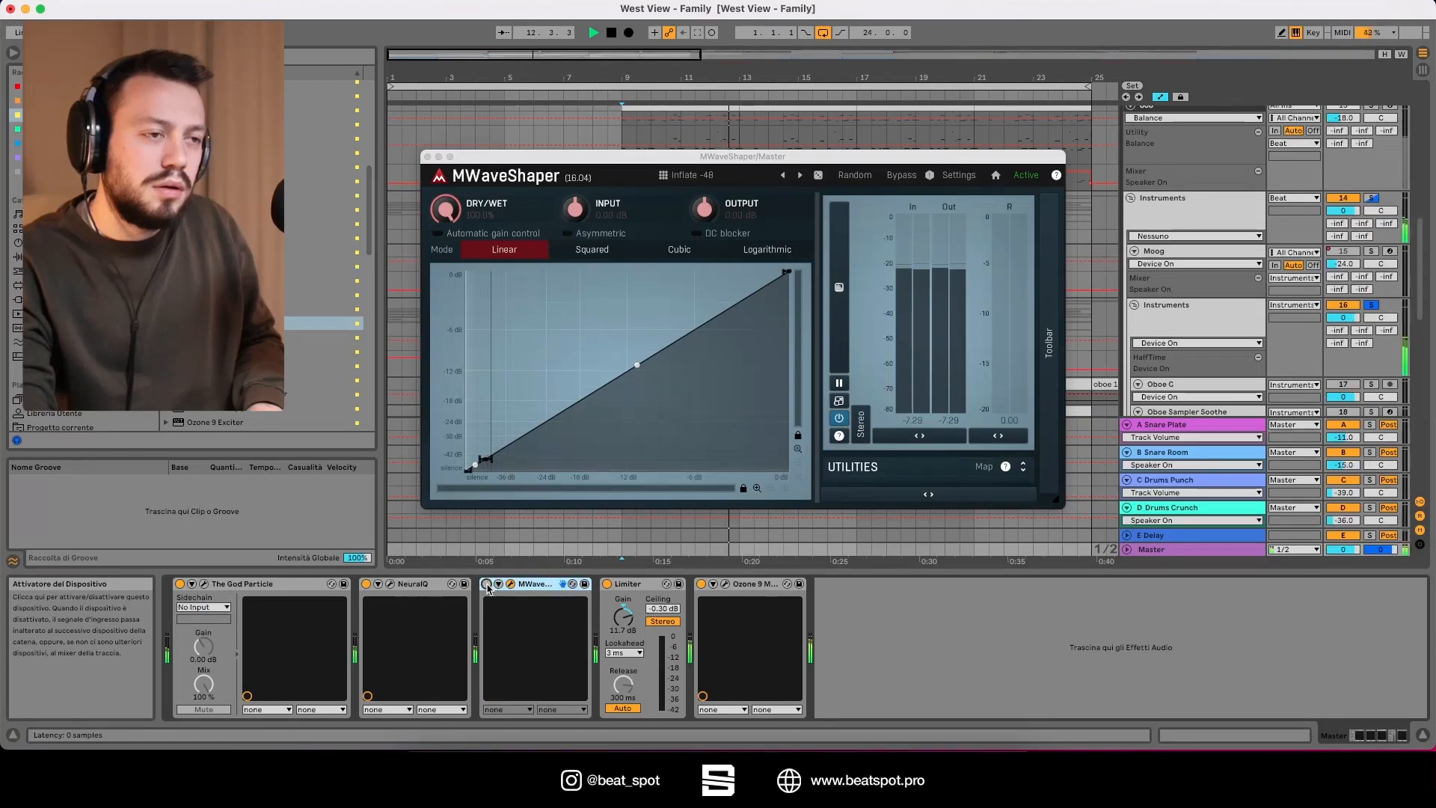
left_click(487, 585)
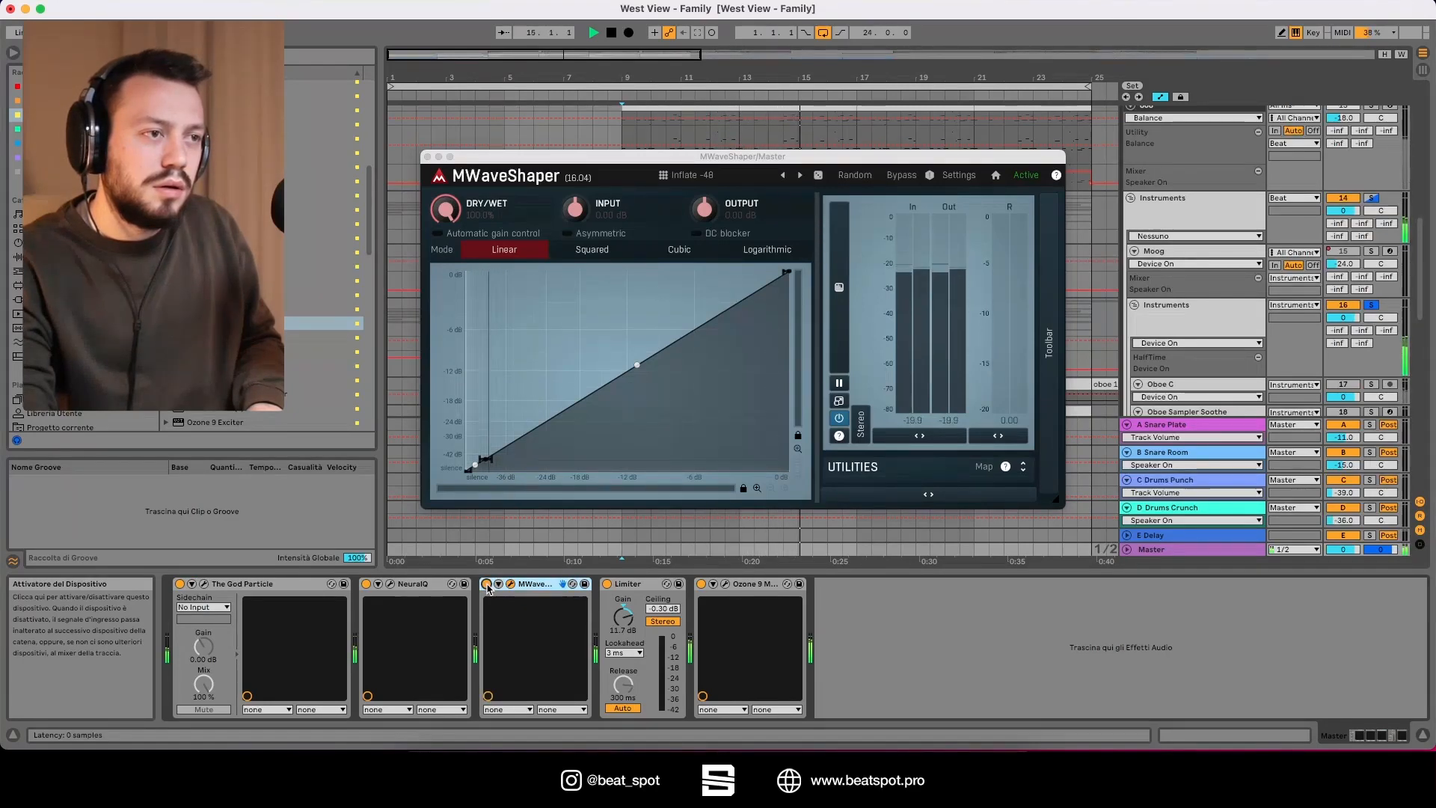
left_click(487, 584)
key("space")
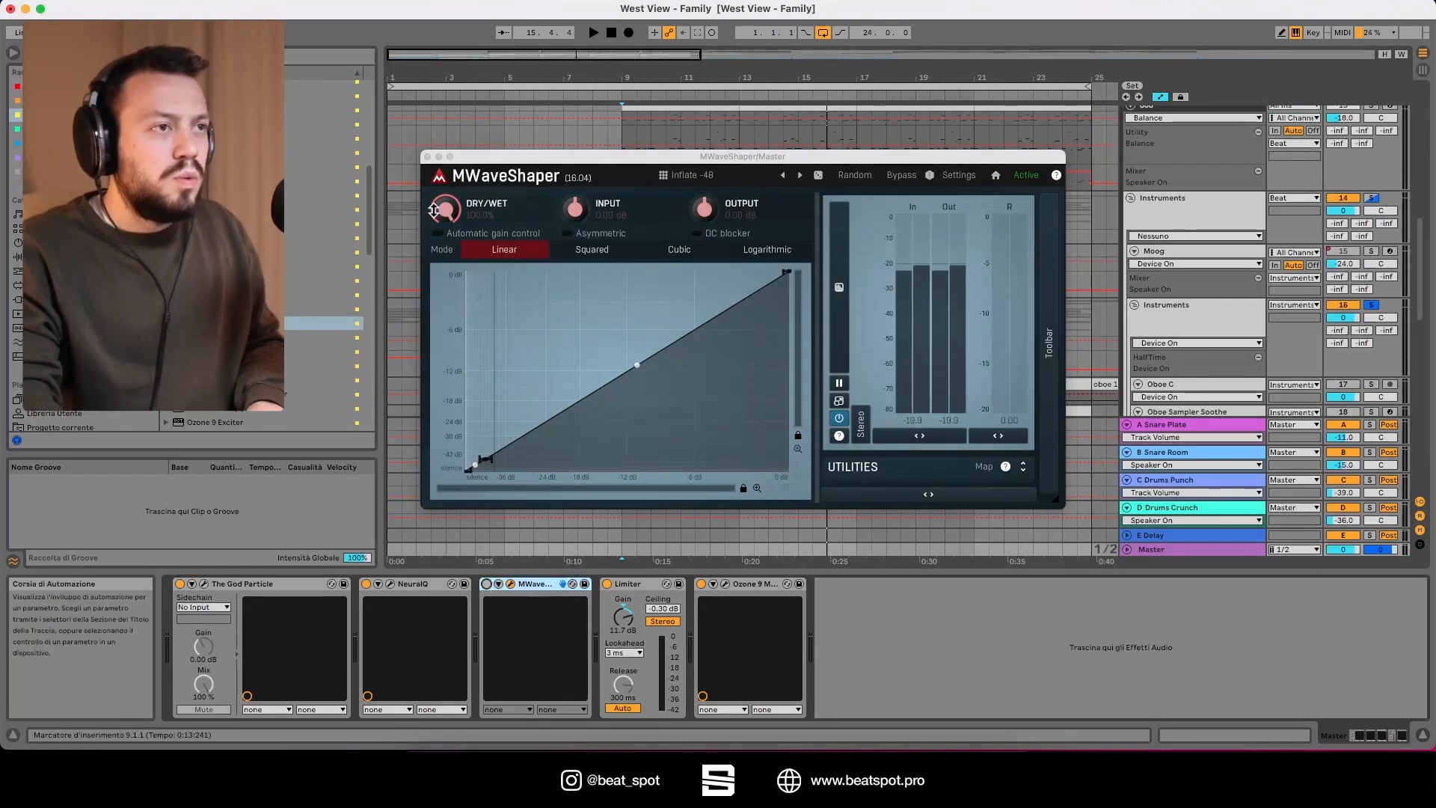
Step: Lower MWaveShaper's Dry/Wet amount slightly below 100%
left_click_drag(446, 210, 446, 232)
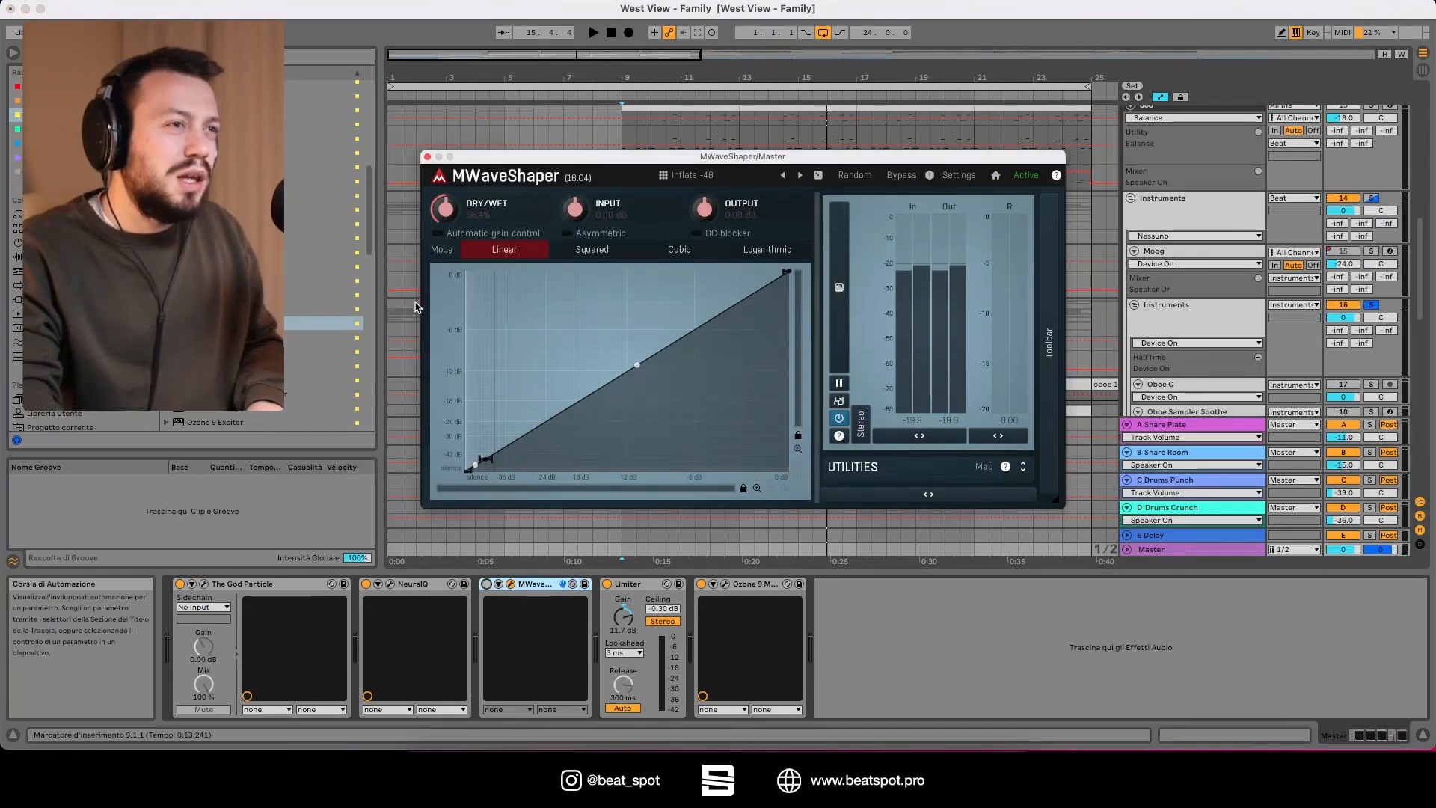